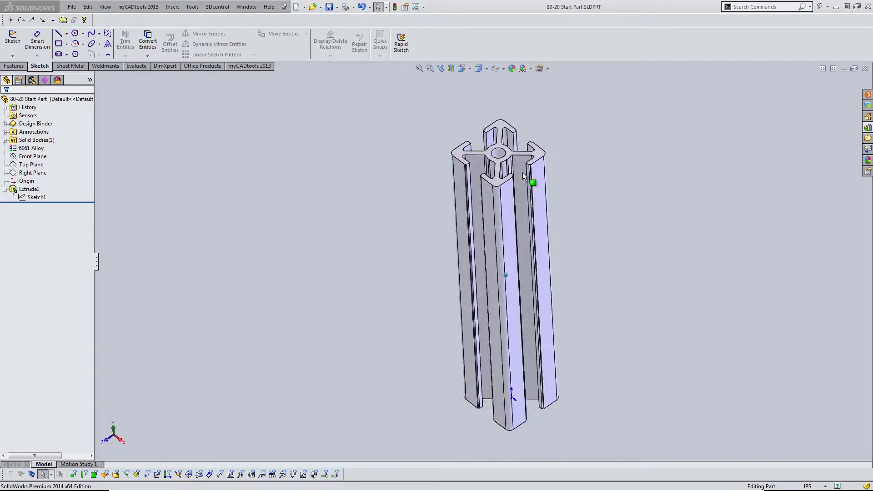
Step: Open the extrusion's profile sketch face-on, inspect the vertical dimension from the centre to the profile's upper edge, and leave the sketch
click(24, 200)
click(28, 179)
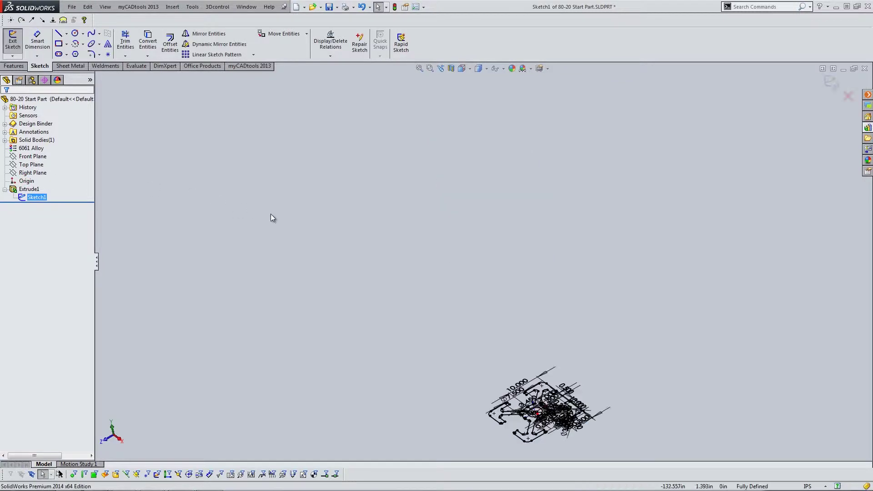
key(space)
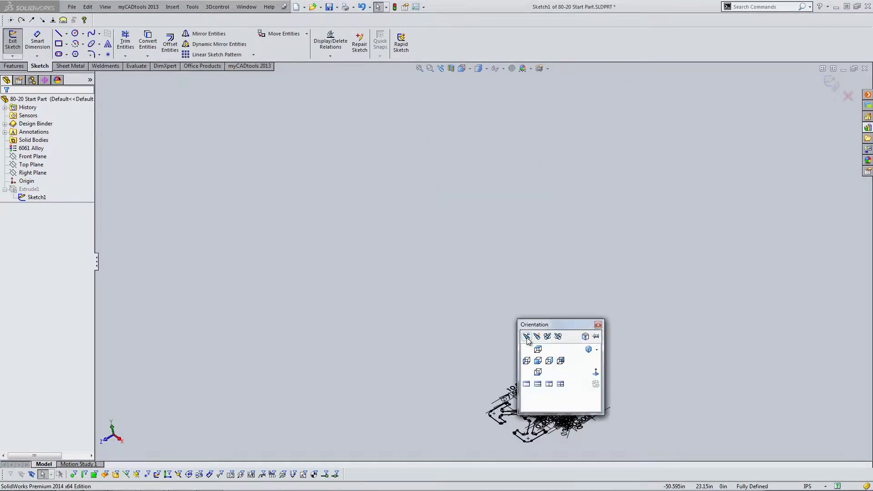
click(596, 372)
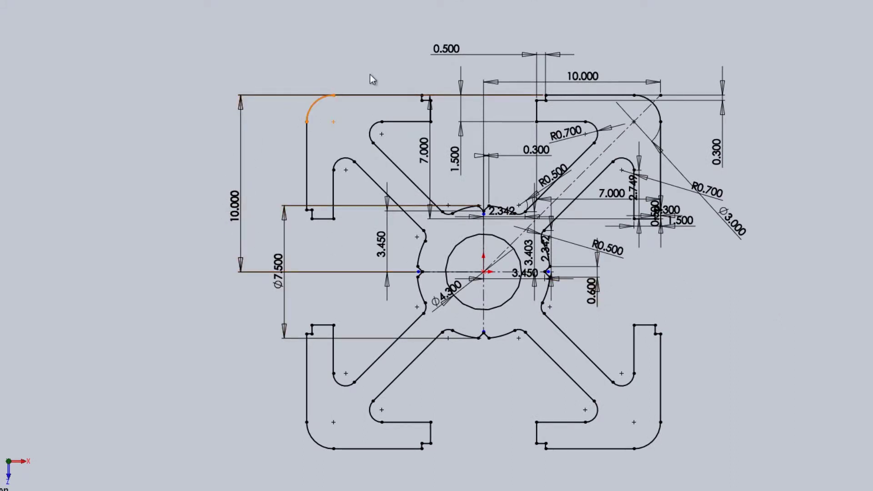
double_click(235, 211)
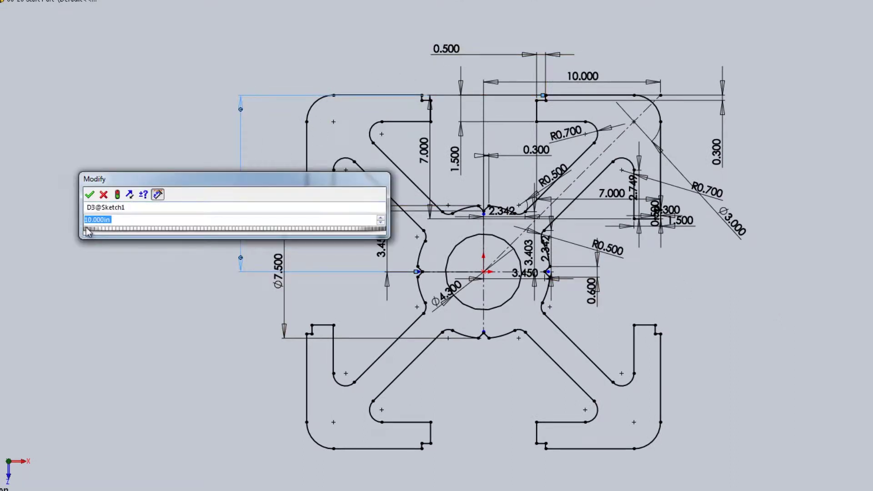
click(103, 195)
click(670, 280)
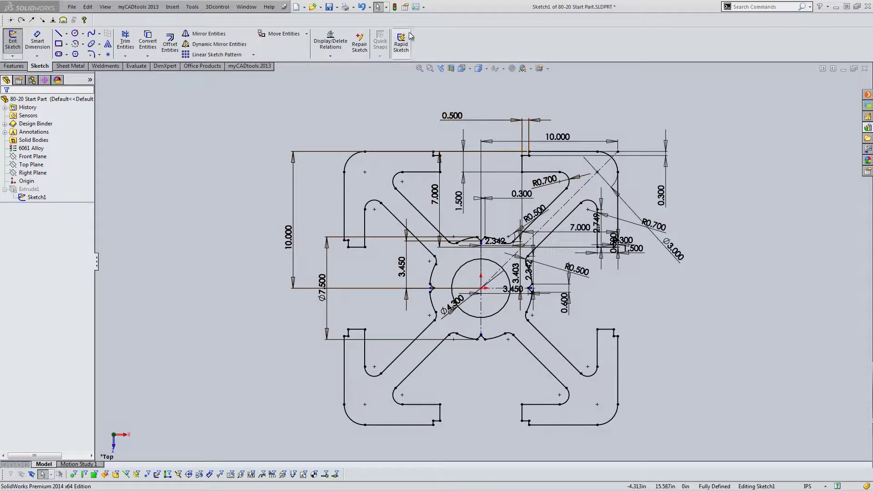
double_click(203, 158)
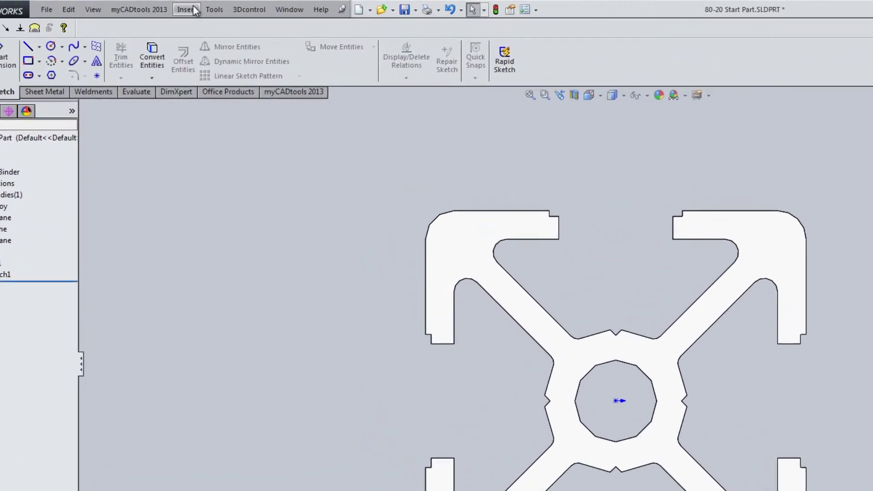
Step: Scale the extruded body uniformly about its centroid by a factor of 0.039
click(187, 10)
mouse_move(204, 54)
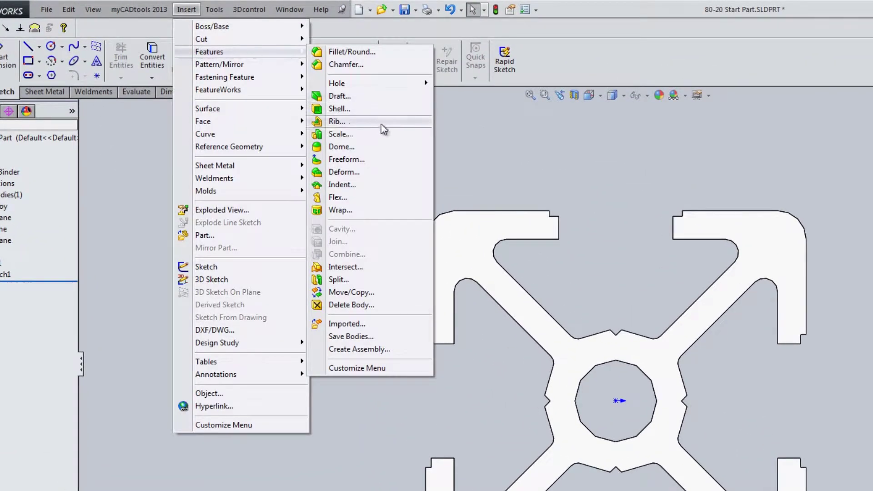
click(357, 134)
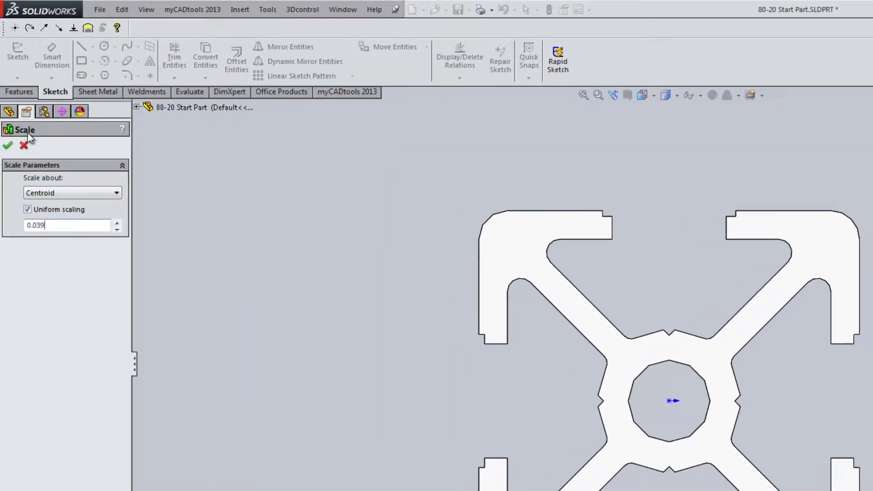
click(7, 145)
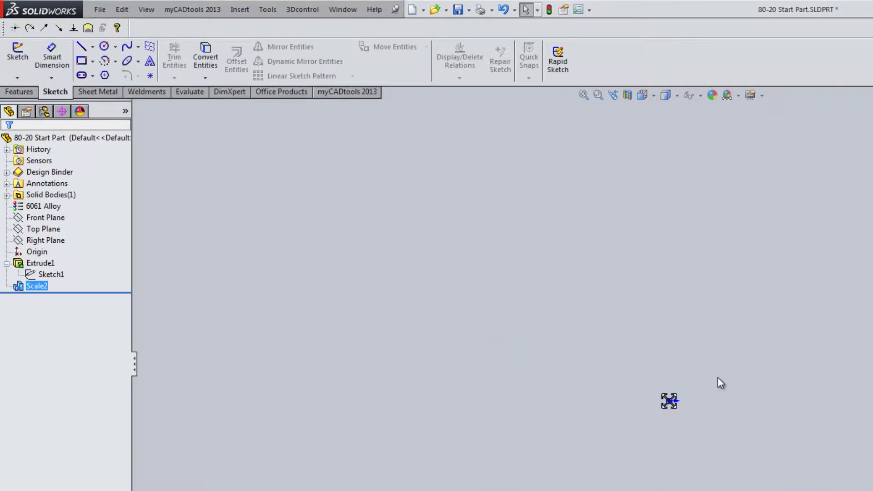
key(f)
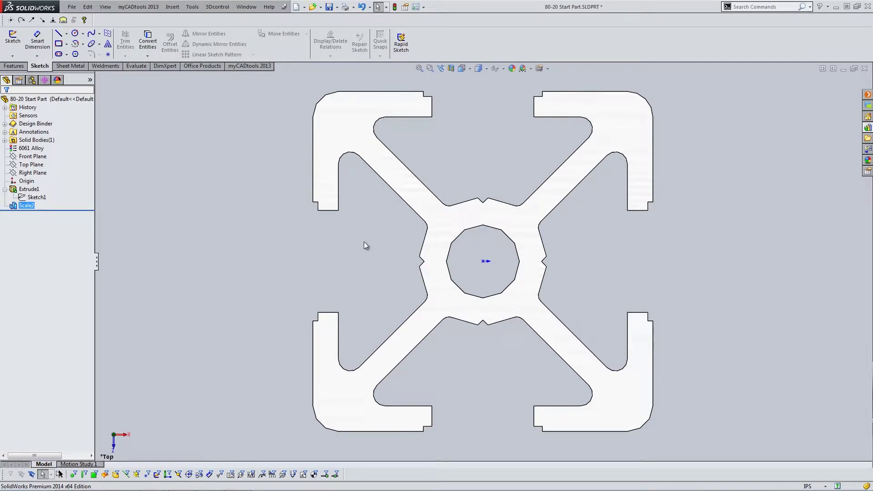
Step: Delete the scale feature from the part
click(312, 265)
key(Delete)
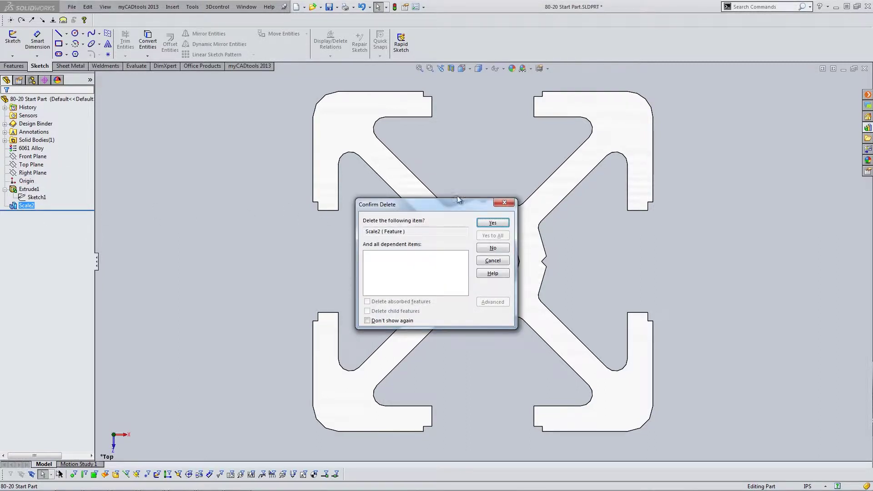
click(494, 222)
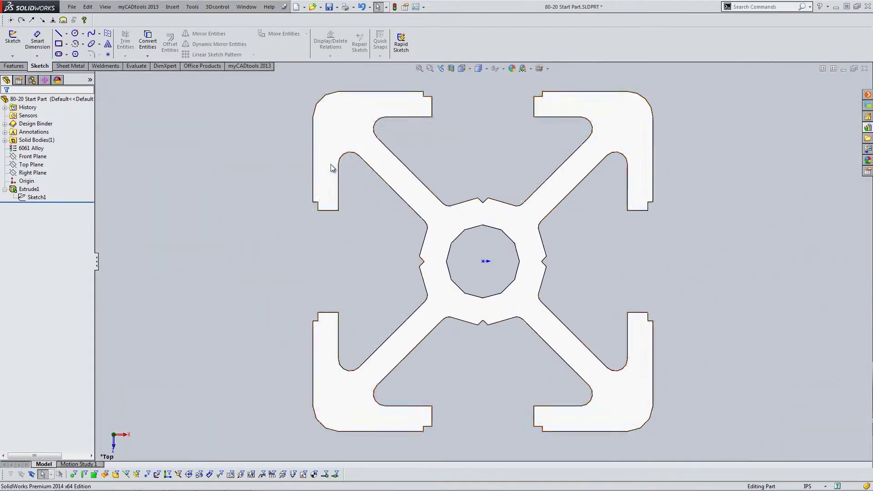
Step: Set the document's unit system to MMGS (millimeter, gram, second)
click(424, 8)
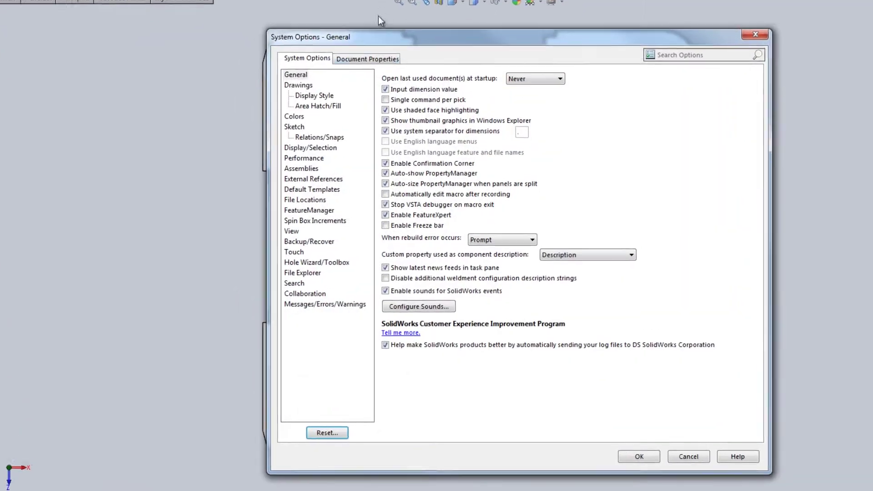
click(384, 112)
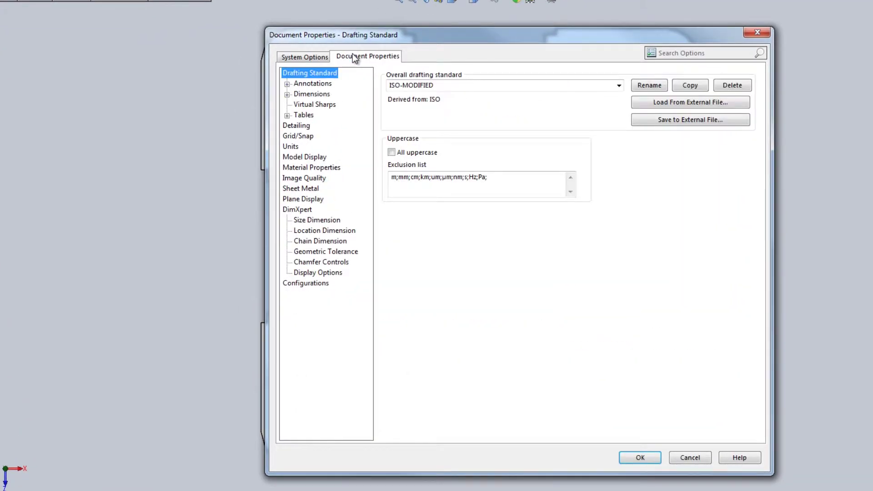
click(291, 146)
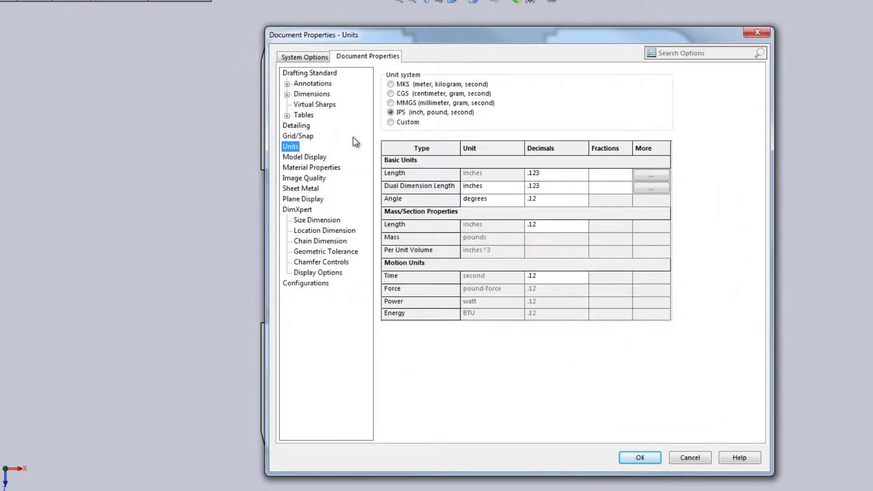
click(390, 103)
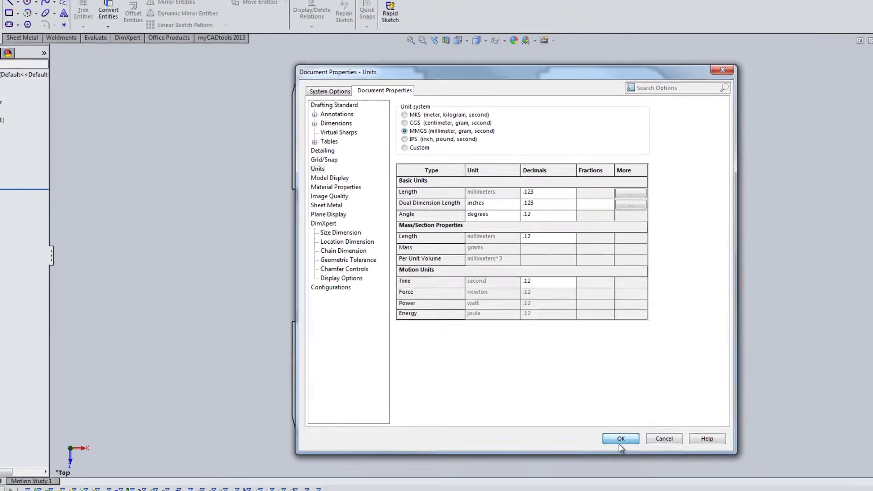
click(640, 457)
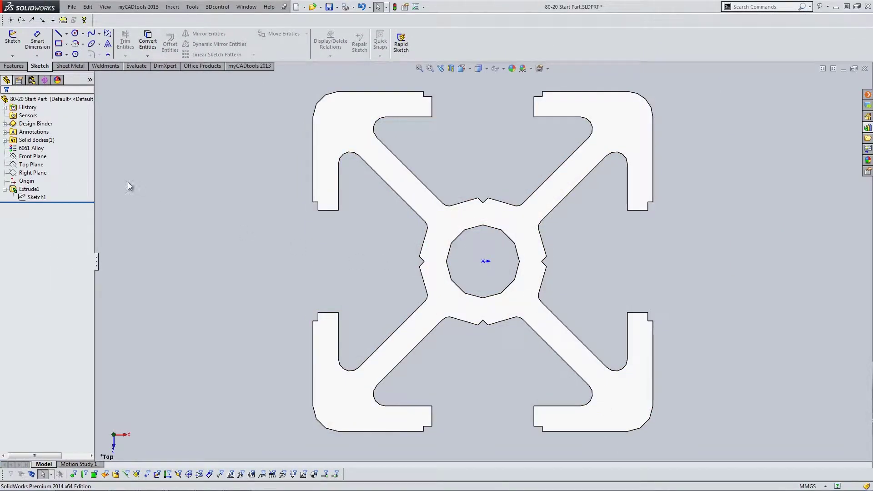
Step: Open the extrusion's profile sketch to examine its dimensions in millimetres, and leave the sketch
click(38, 196)
click(44, 181)
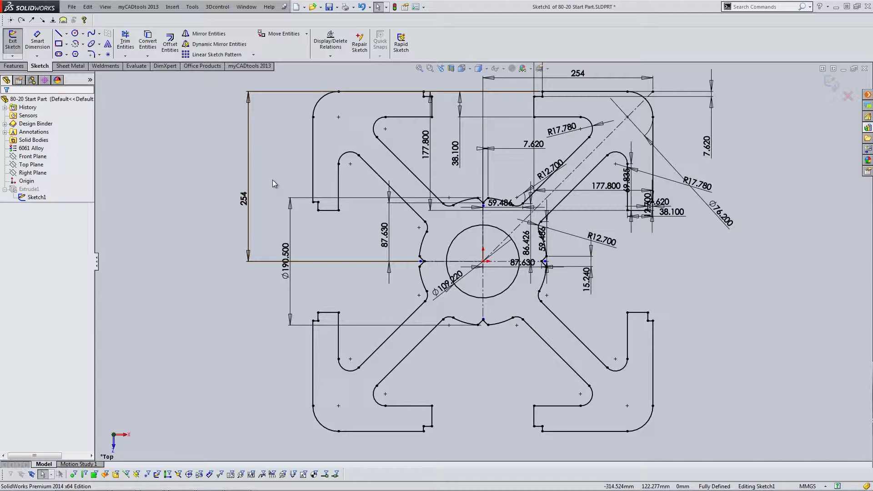
click(831, 84)
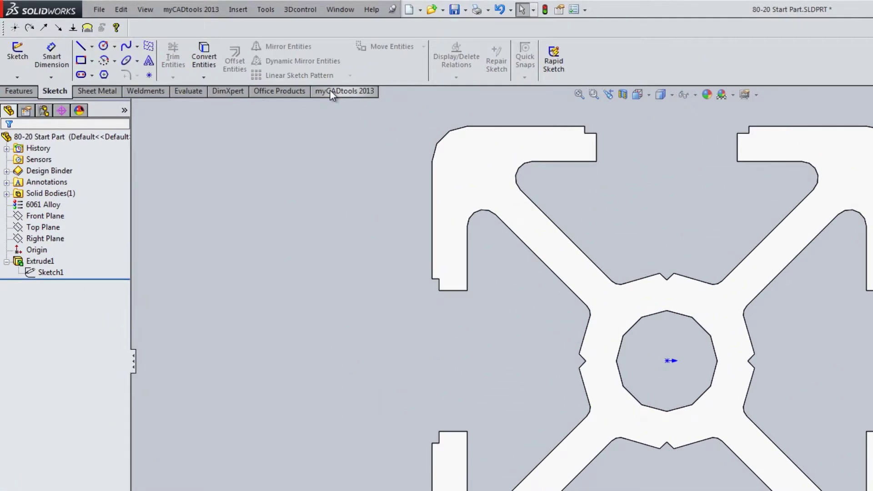
Step: Start the myCADtools ScaleDimension utility and list all of the part's dimensions through manual selection
click(331, 90)
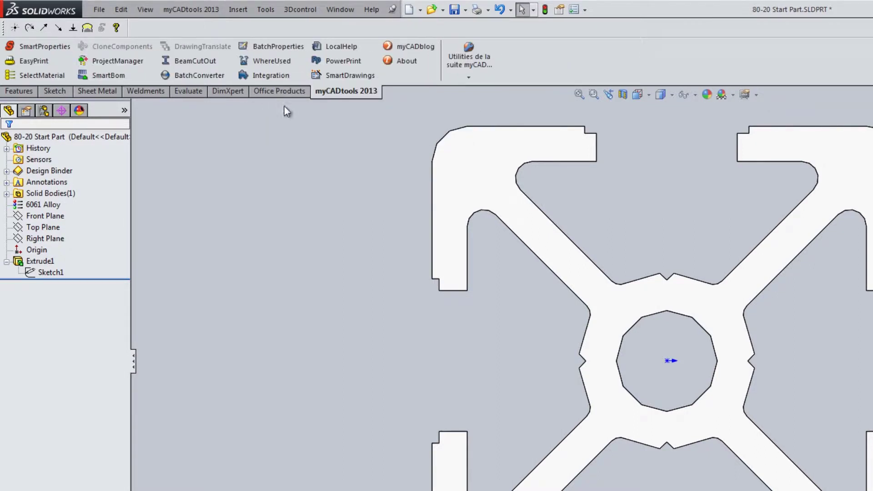
click(468, 78)
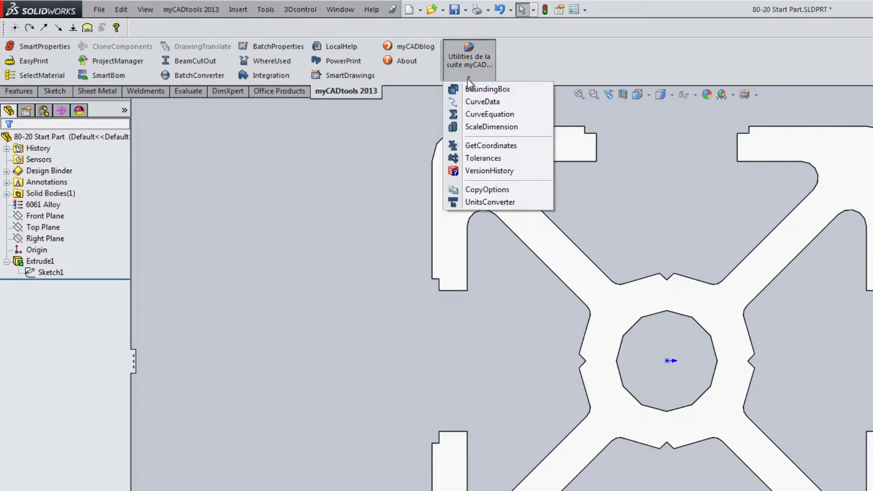
click(475, 127)
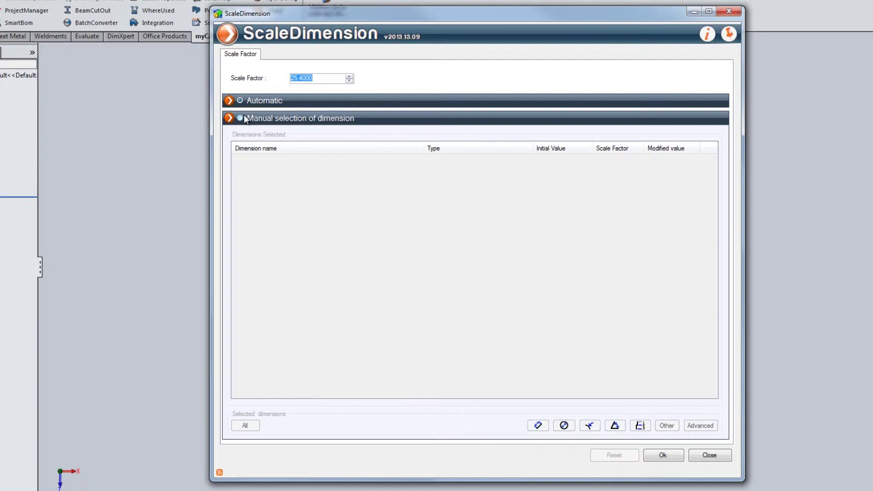
click(240, 118)
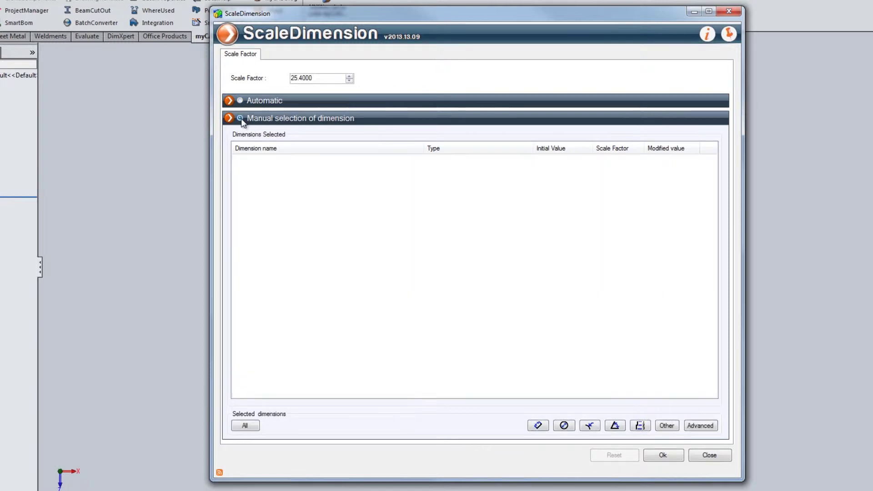
click(244, 425)
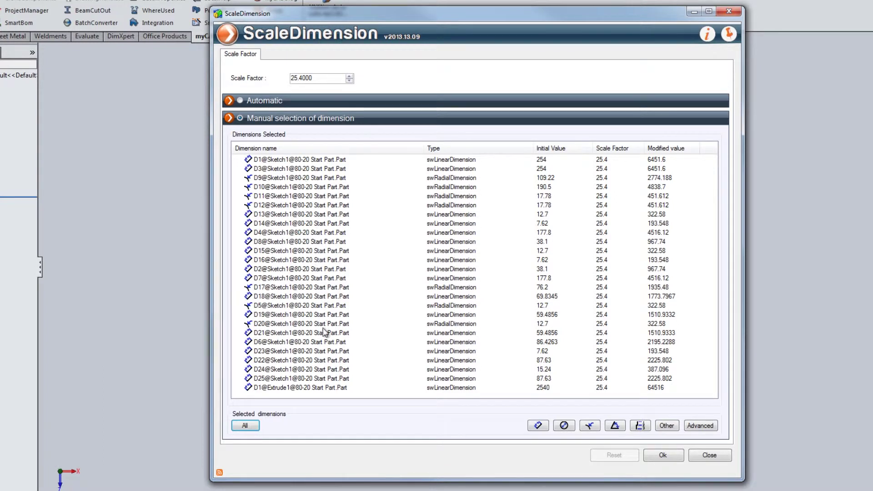
Step: Set the scale factor to 0.0394 and refresh the modified values of the listed dimensions
click(241, 100)
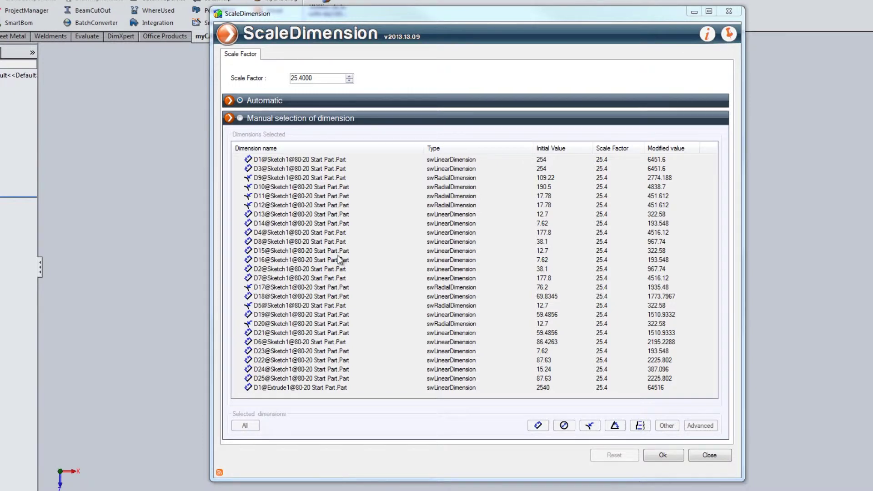
click(270, 121)
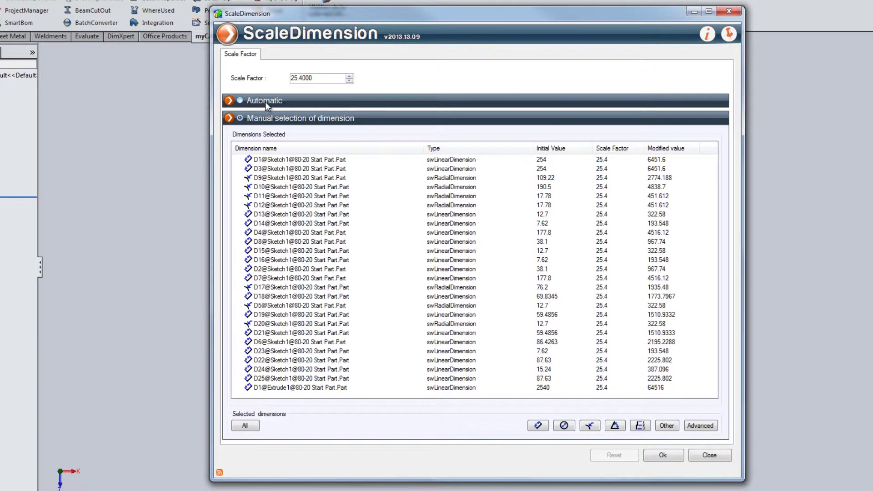
click(265, 102)
click(266, 113)
drag(317, 81, 276, 79)
key(BackSpace)
text(.0394)
key(Tab)
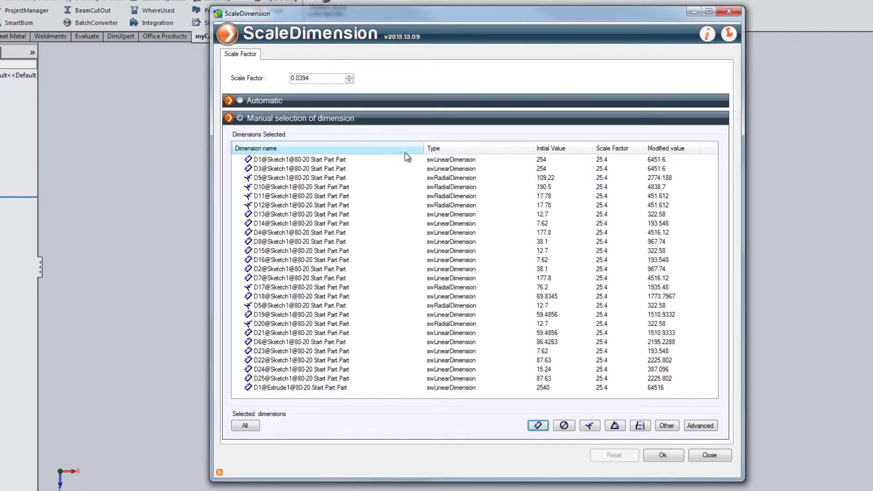
click(249, 102)
click(254, 119)
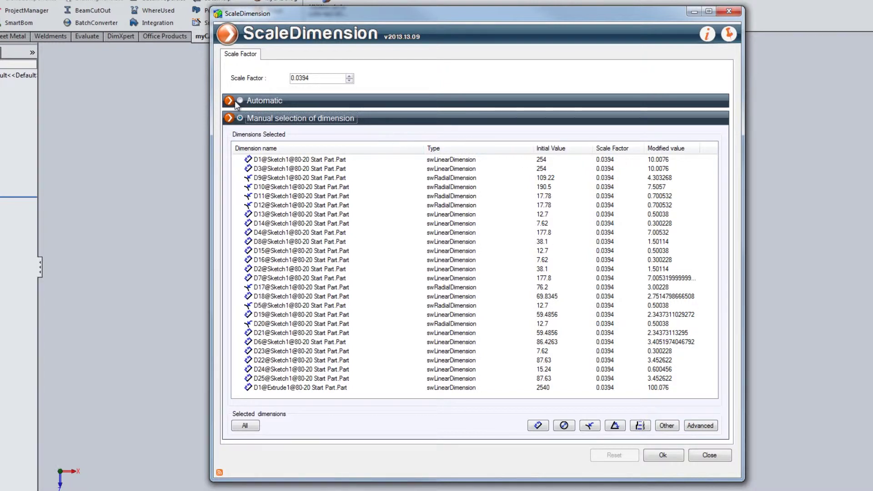
Step: Apply the scaling in Automatic mode to the part's dimensions and close the ScaleDimension utility
click(262, 101)
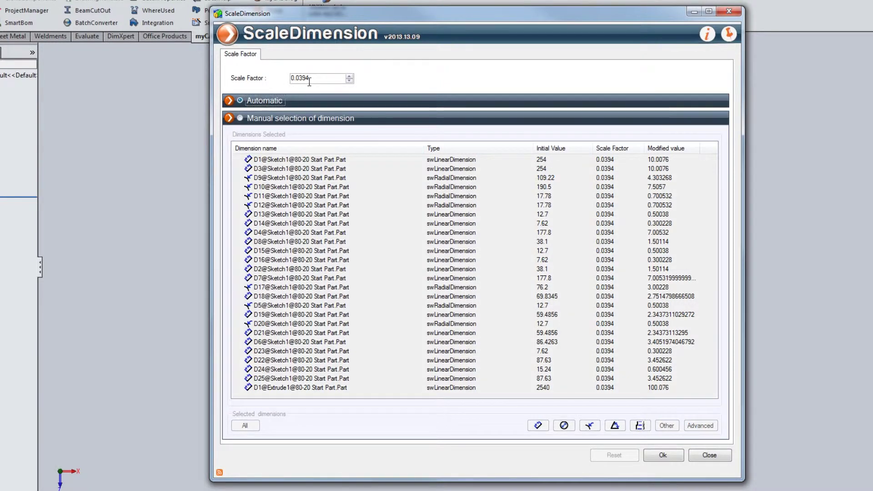
click(670, 454)
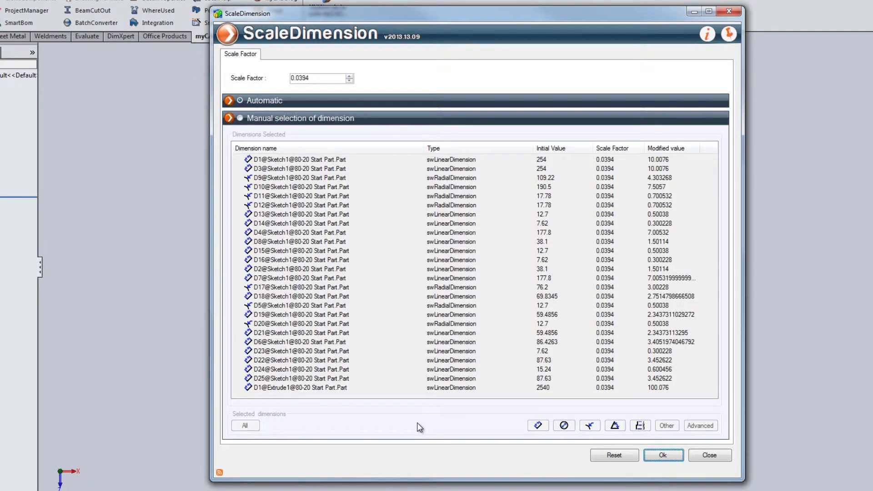
click(653, 455)
click(708, 456)
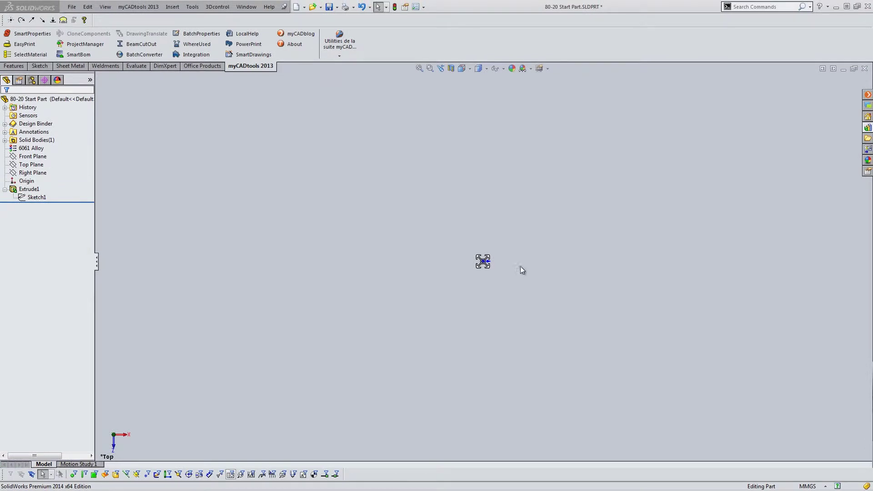
Step: Open the rescaled extrusion's profile sketch for editing to check its dimension values
key(f)
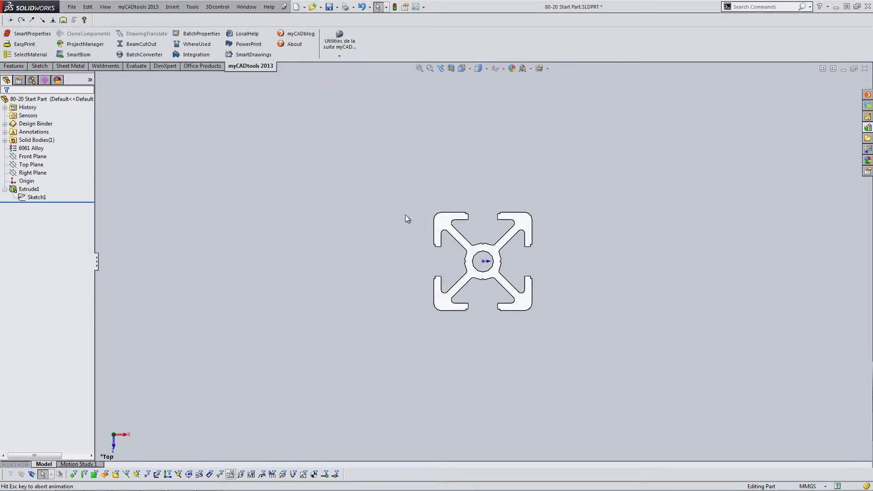
click(45, 197)
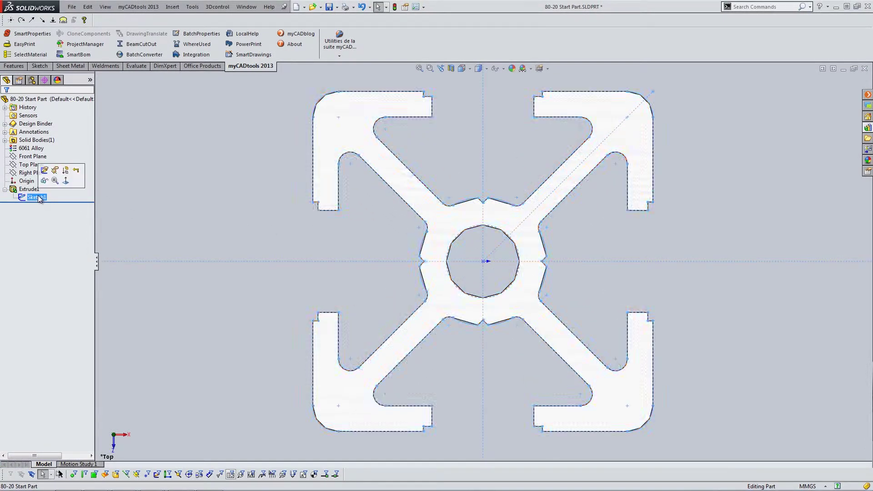
click(44, 169)
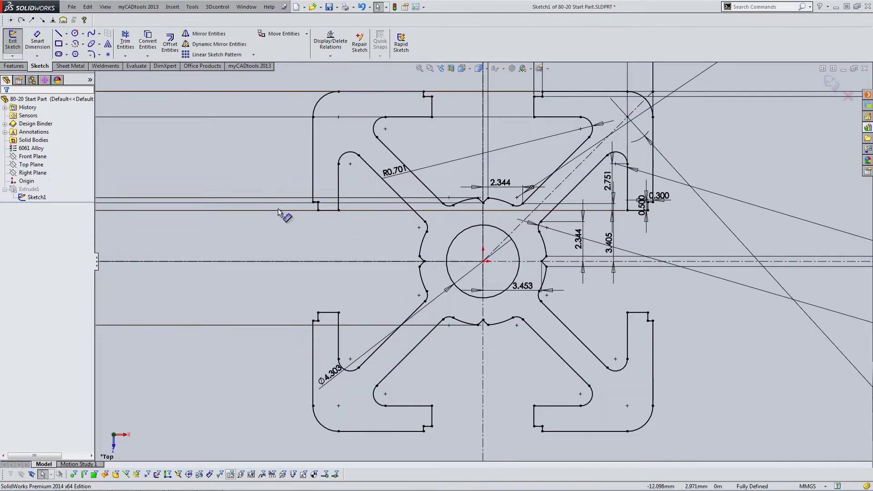
key(f)
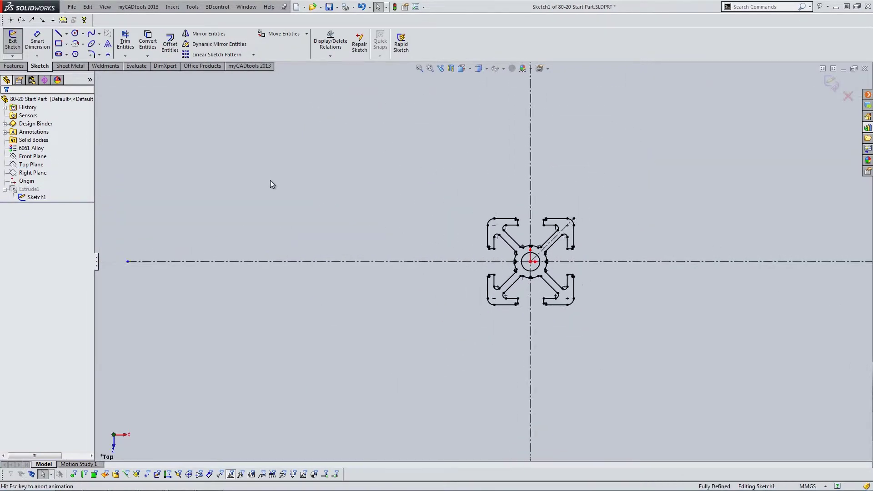
Step: Inspect the rescaled dimensions around the extrusion's profile sketch up close and exit the sketch
drag(266, 270, 490, 226)
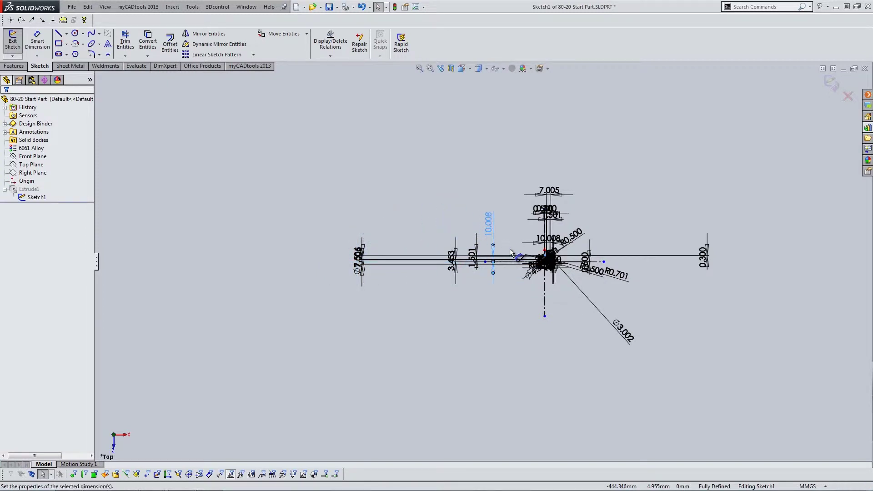
click(522, 284)
key(z)
drag(528, 257, 569, 287)
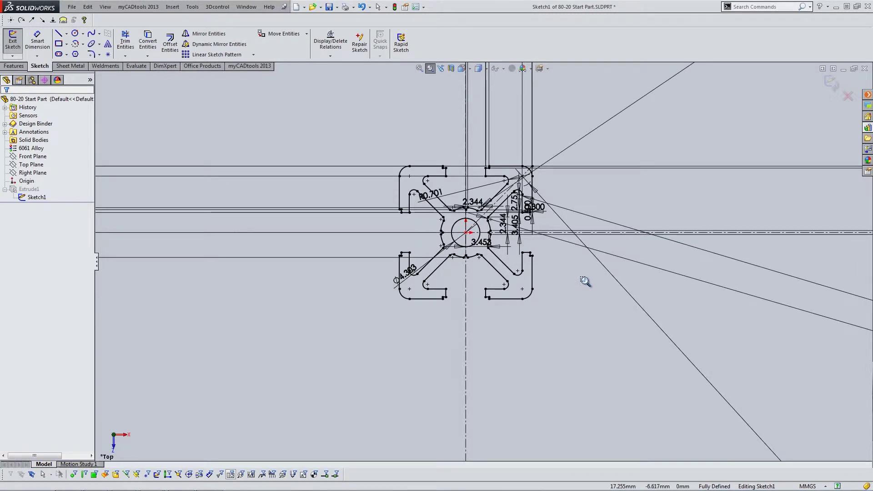
click(829, 81)
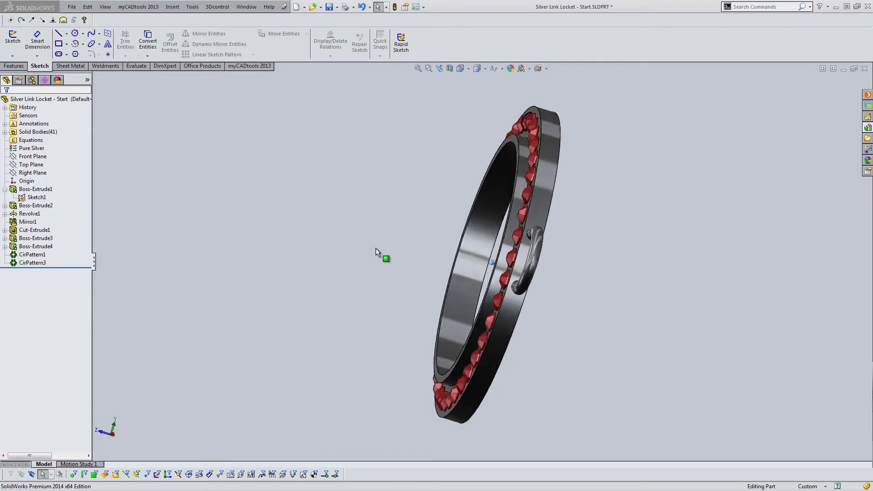
Step: Open Sketch1 of Boss-Extrude1 in the Silver Link Locket part, check its diameter dimension in the front view, and exit the sketch
click(28, 198)
click(34, 169)
key(space)
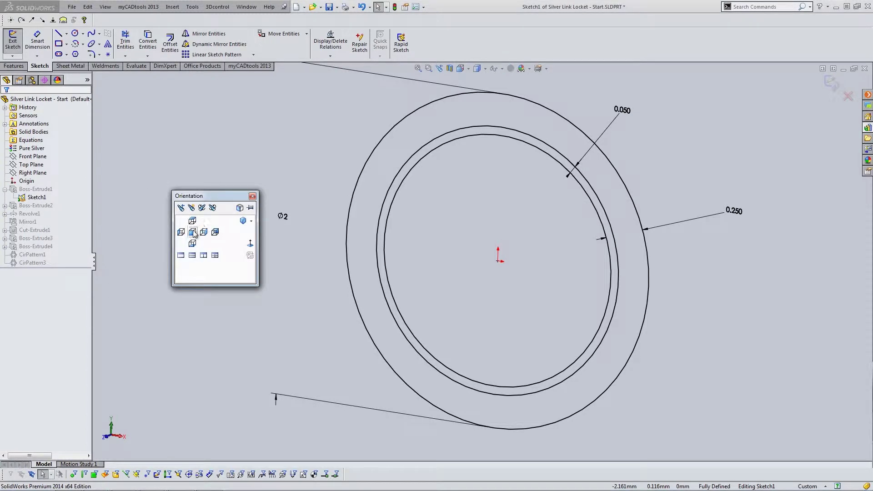
click(191, 231)
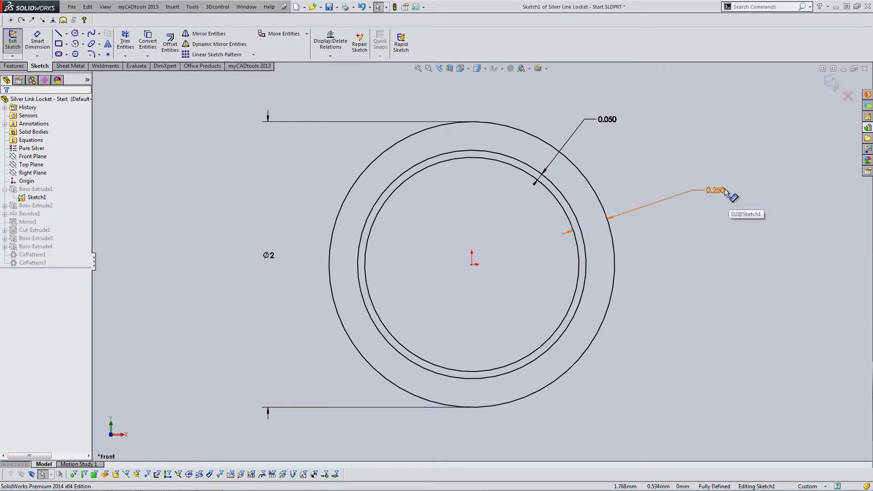
click(272, 255)
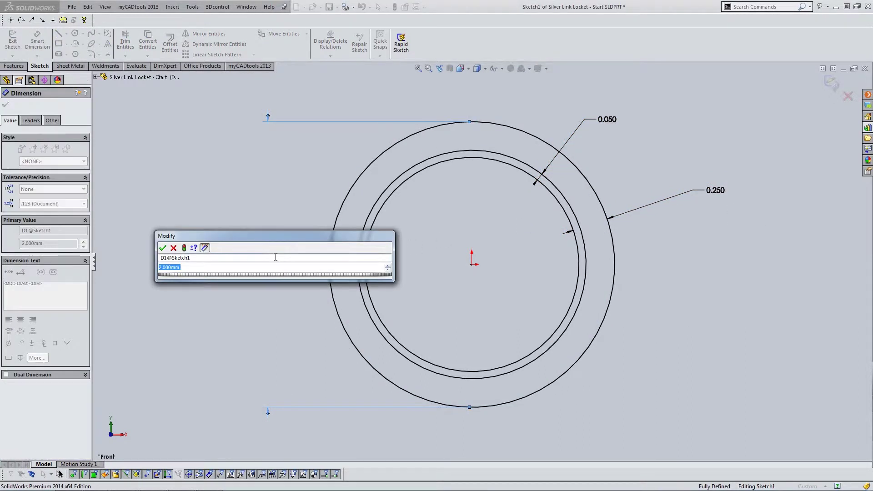
click(175, 248)
click(320, 194)
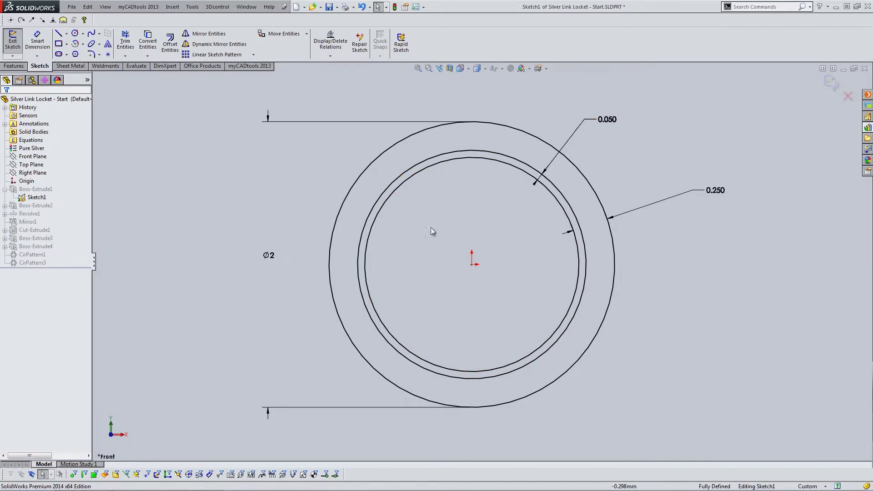
click(831, 84)
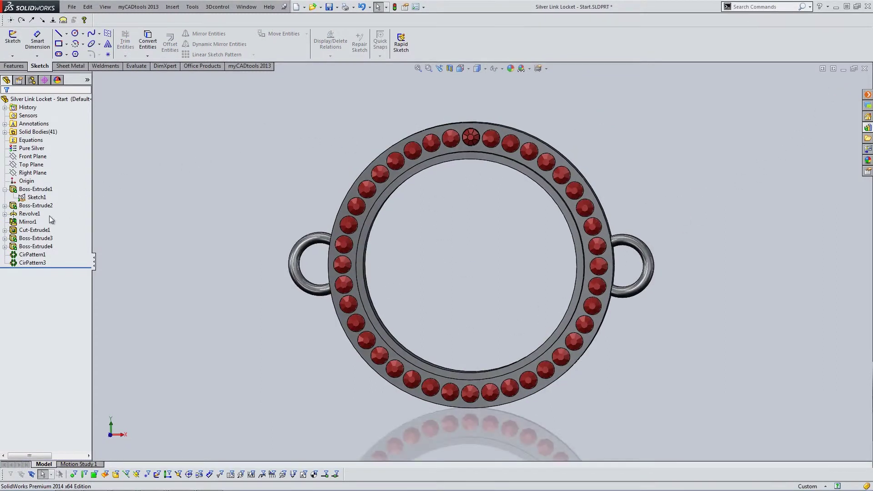
Step: Review the locket's Boss-Extrude2, Revolve1, Mirror1, Cut-Extrude1 and CirPattern1 features, including the pattern's instance-count dimension
click(5, 206)
click(28, 214)
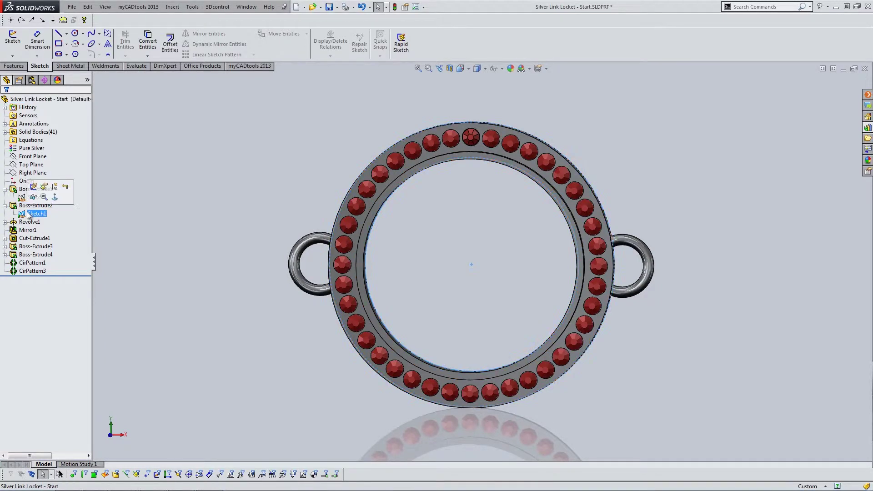
click(5, 222)
click(29, 231)
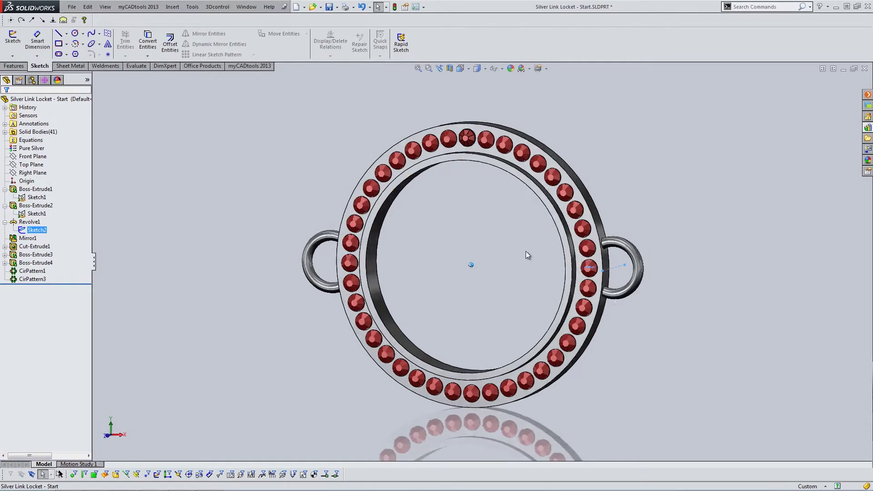
click(25, 239)
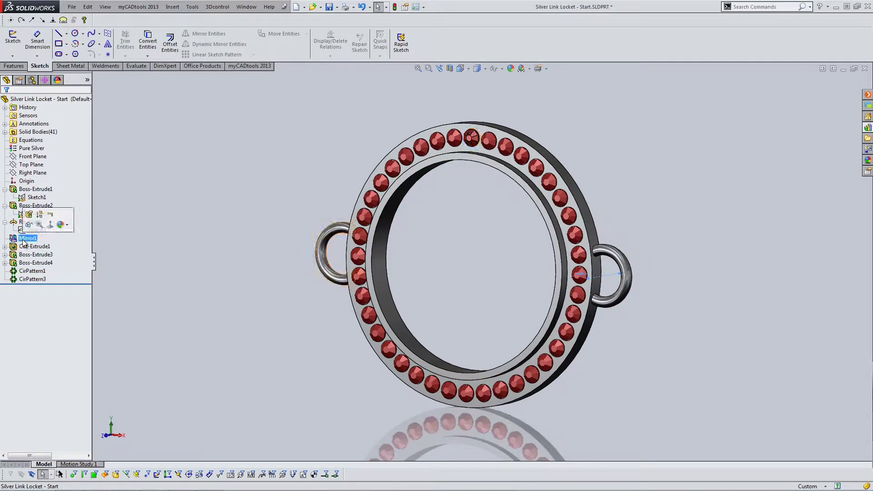
click(4, 246)
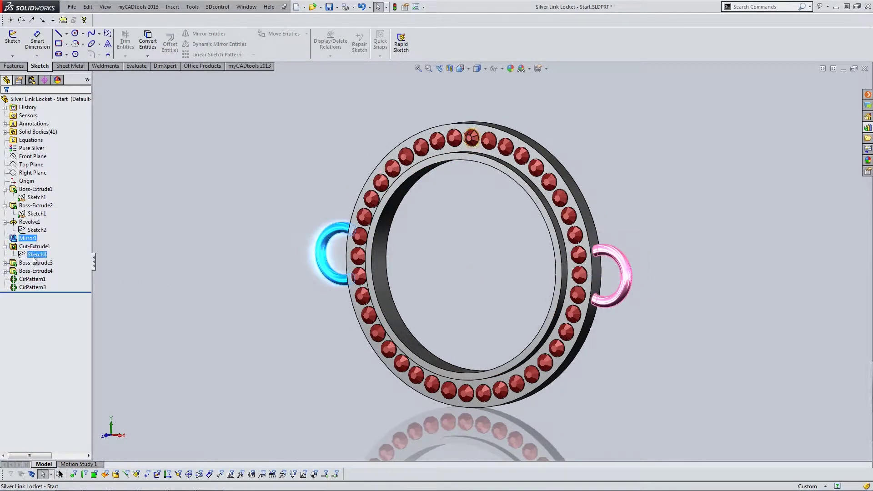
click(28, 279)
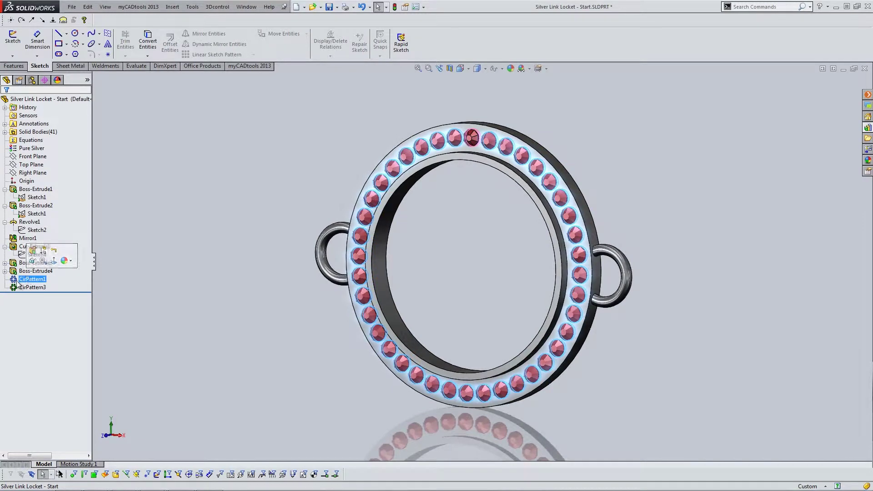
double_click(24, 278)
middle_drag(391, 249, 479, 274)
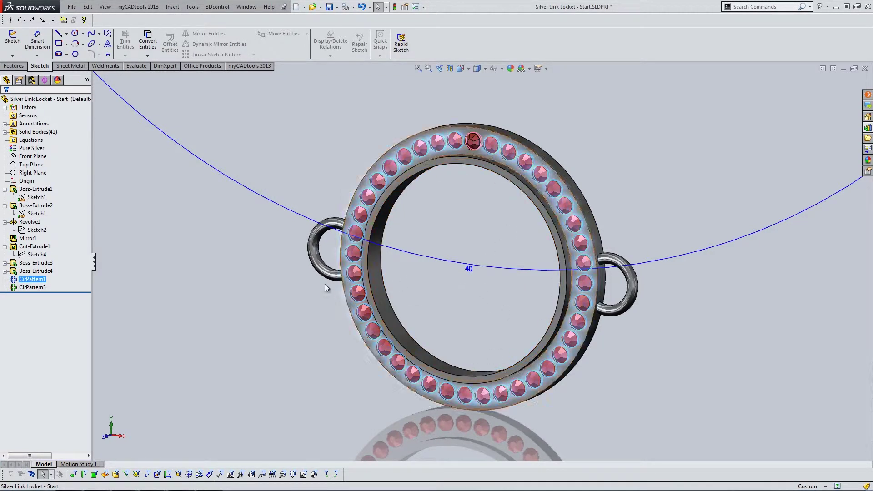
click(283, 279)
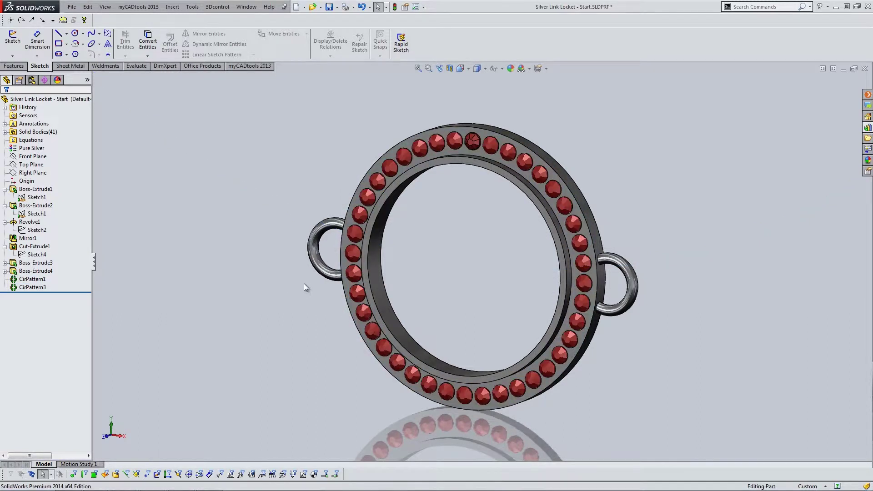
Step: Set the locket document's unit system to IPS (inch, pound, second)
click(250, 66)
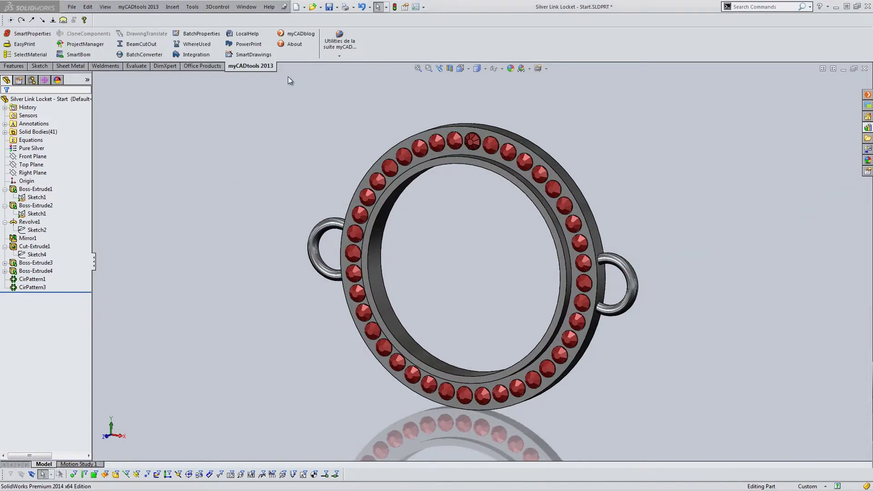
click(414, 7)
click(396, 113)
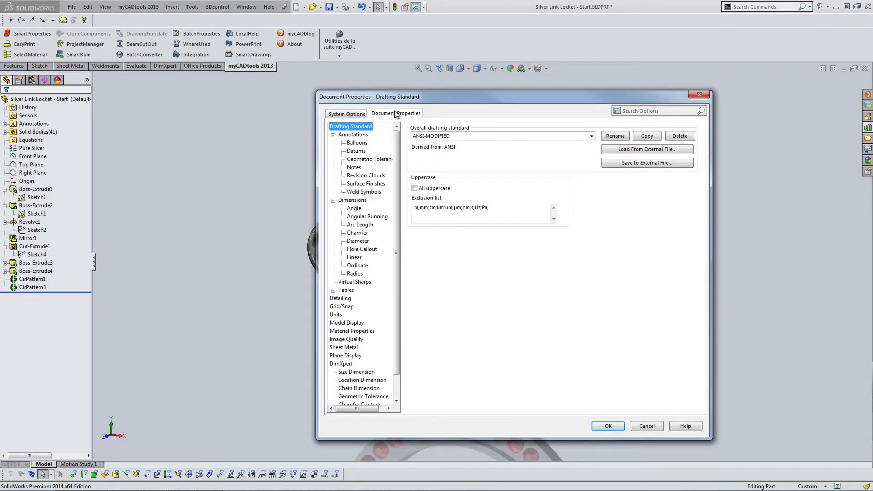
click(345, 323)
click(335, 315)
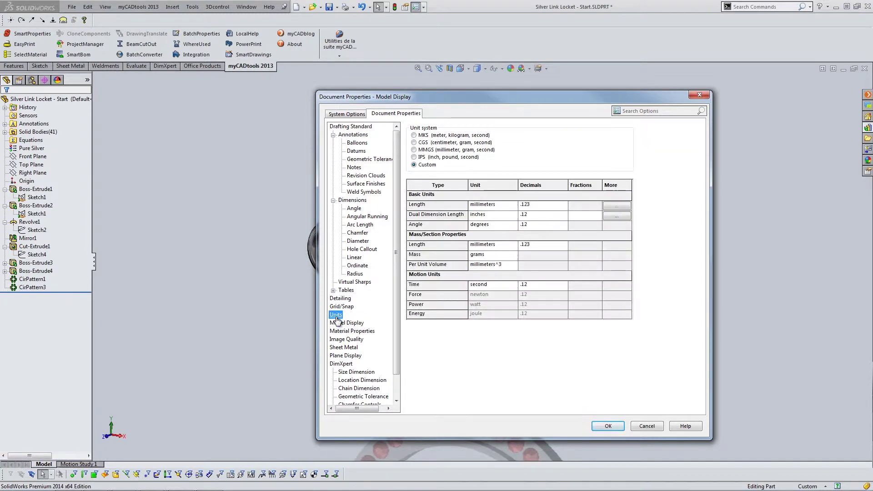
click(414, 157)
click(611, 426)
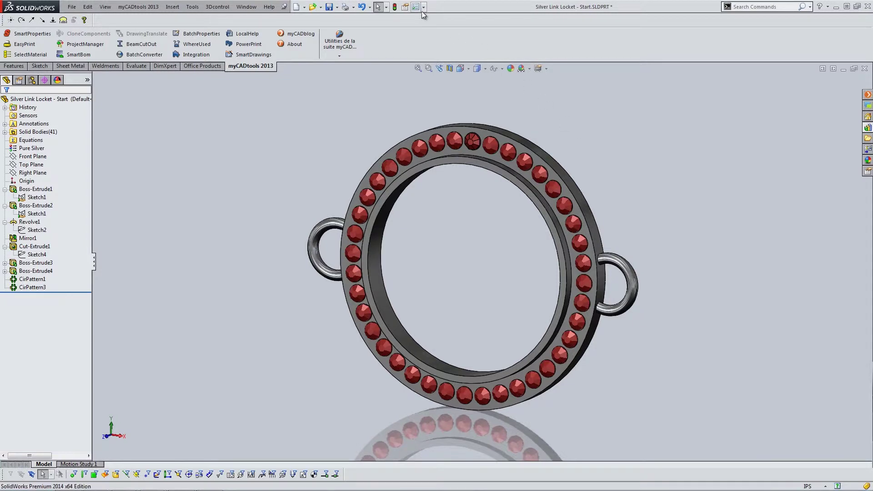
Step: Display the dimensions of Boss-Extrude1 on the model to check their values in inches
click(41, 206)
click(36, 198)
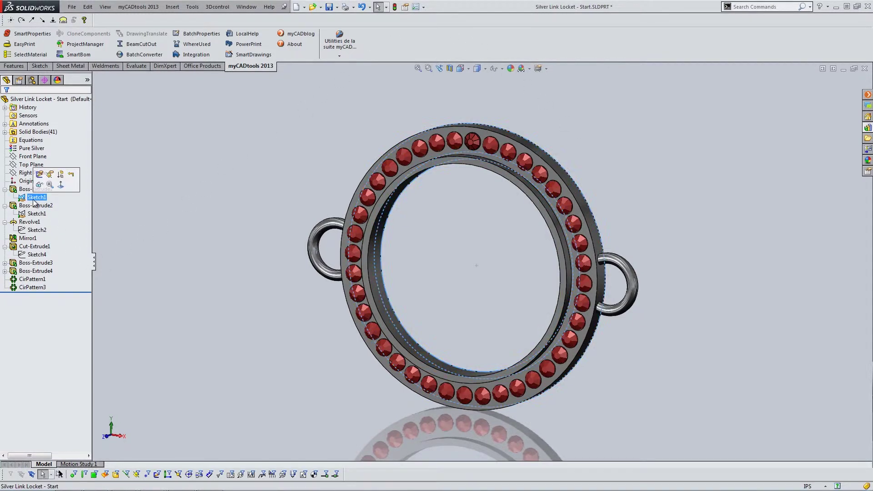
click(357, 201)
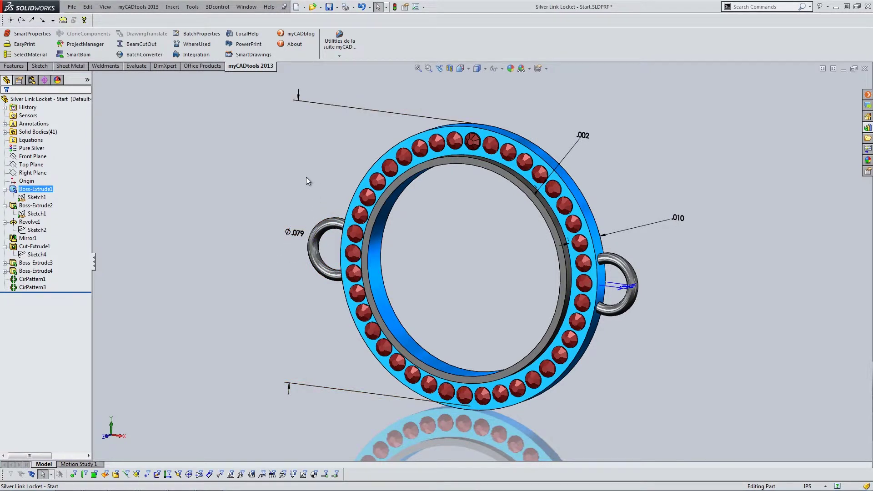
click(356, 156)
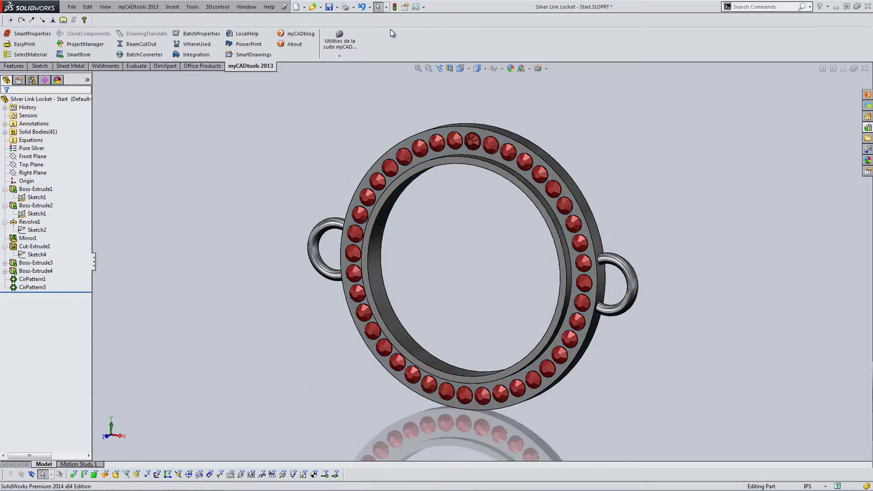
Step: Start the ScaleDimension utility and list all of the locket's dimensions through manual selection
click(335, 56)
click(347, 91)
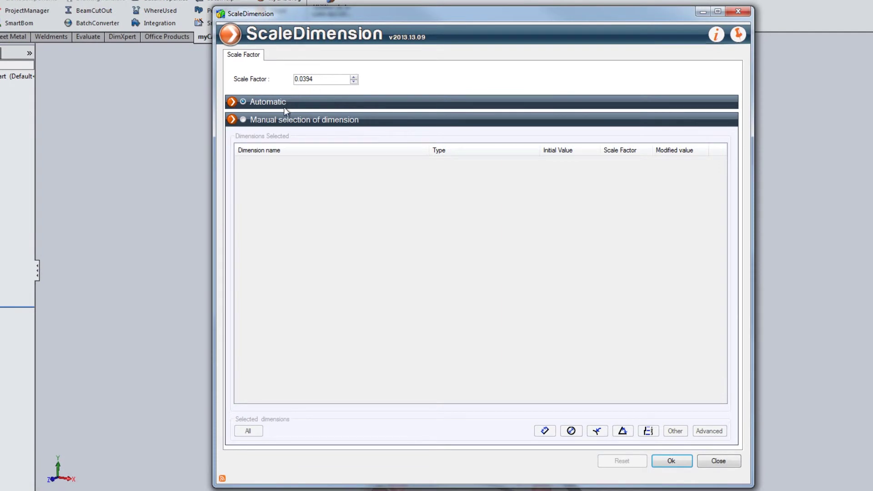
click(249, 119)
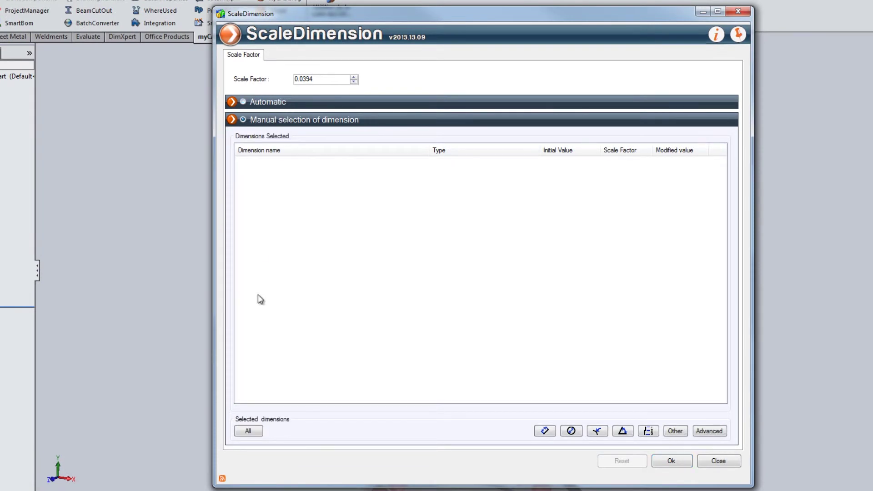
click(247, 431)
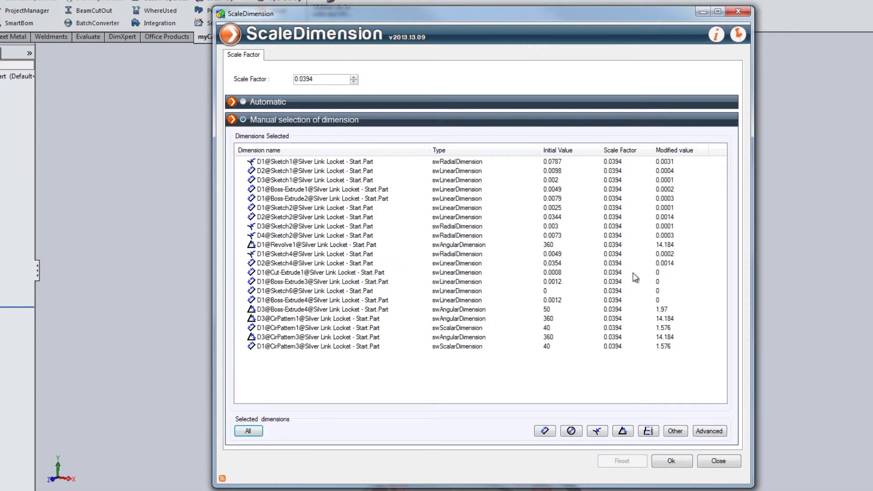
double_click(617, 273)
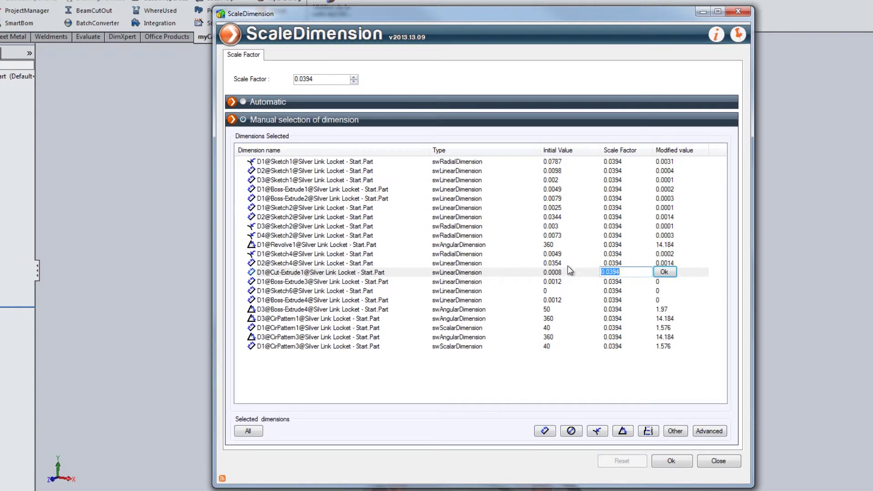
click(571, 309)
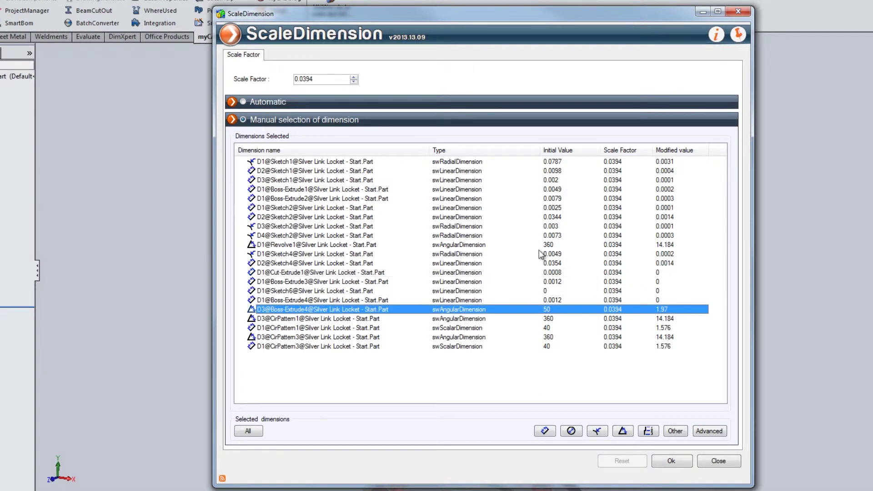
Step: Set the scale factor to 25.4 and refresh the modified values of the locket's listed dimensions
click(265, 102)
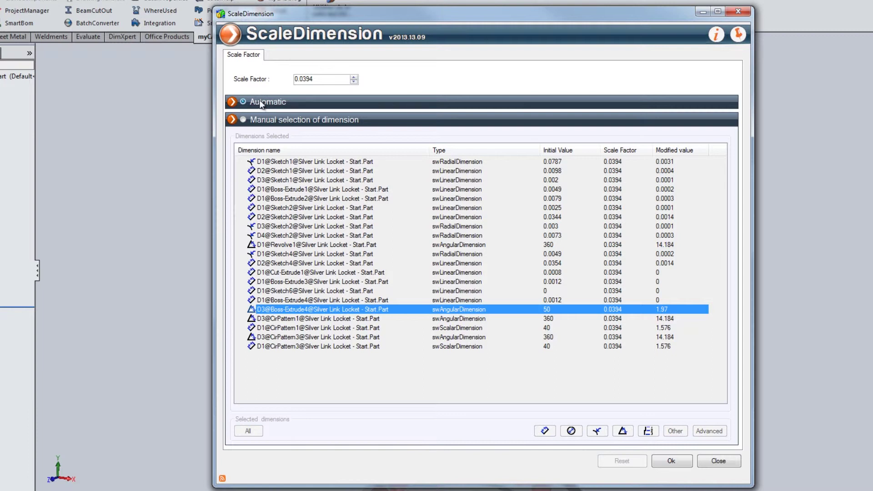
drag(328, 79, 287, 79)
text(25.4)
click(275, 122)
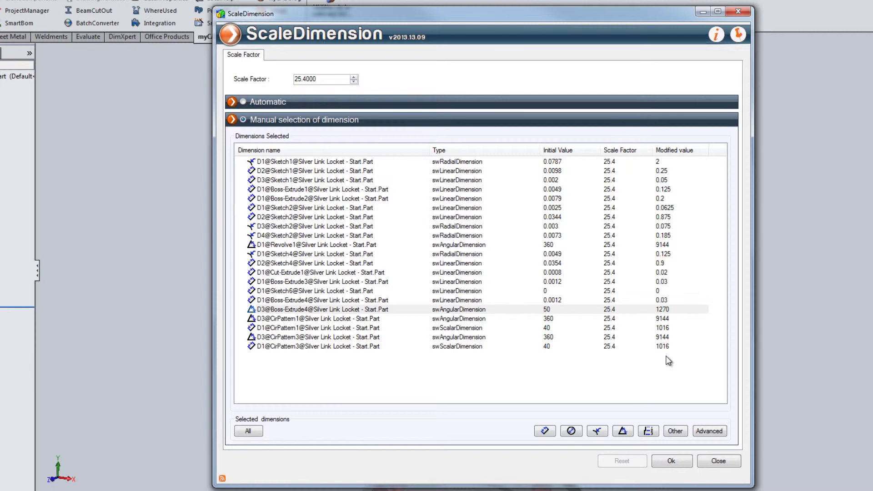
Step: Apply the scaling in Automatic mode, letting ScaleDimension fully define Sketch5, and close the utility
click(272, 97)
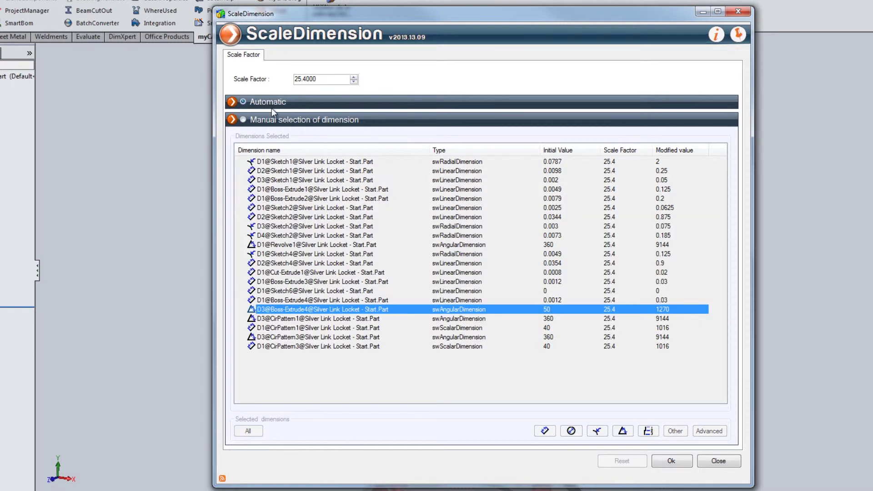
click(673, 463)
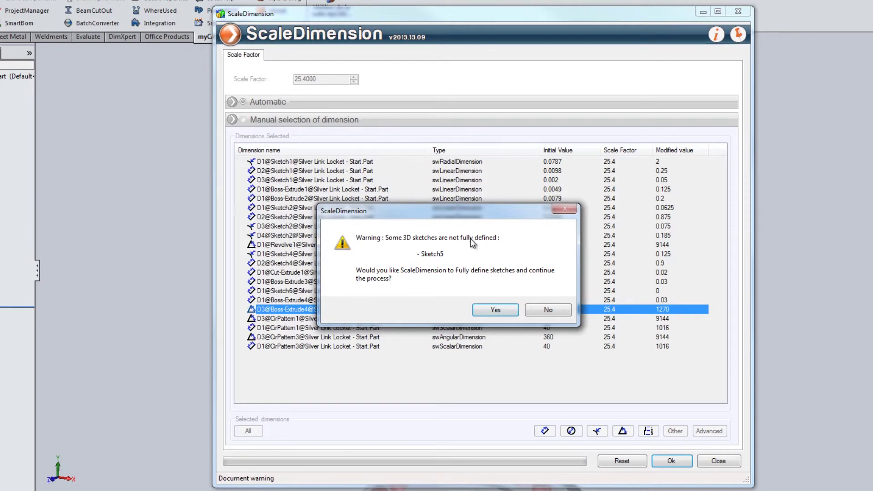
click(495, 310)
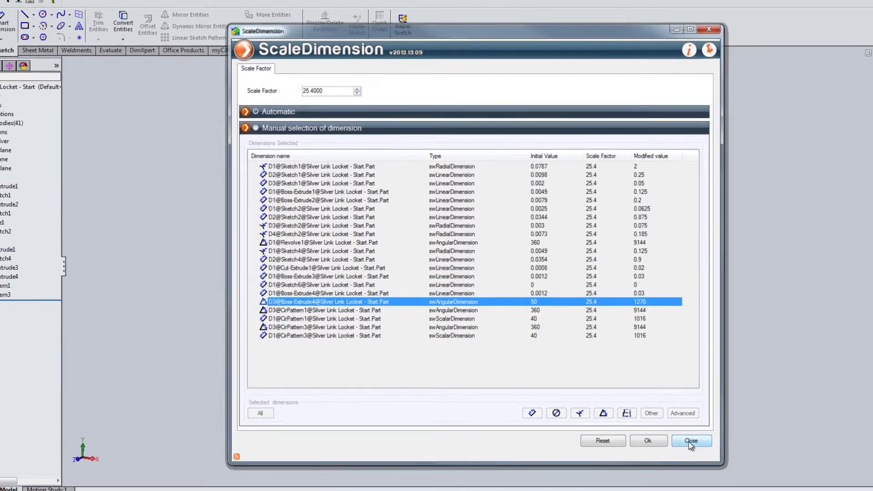
click(718, 460)
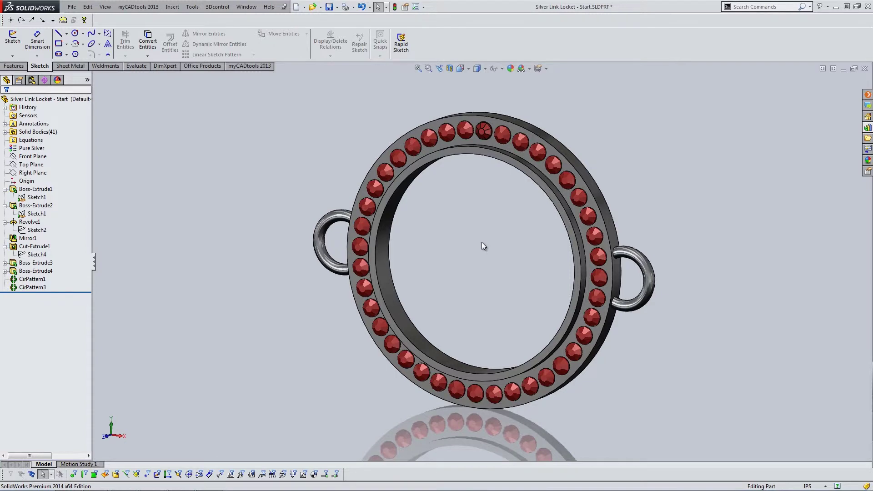
Step: Open Sketch1 of Boss-Extrude1 for editing to check the rescaled dimension values
click(36, 197)
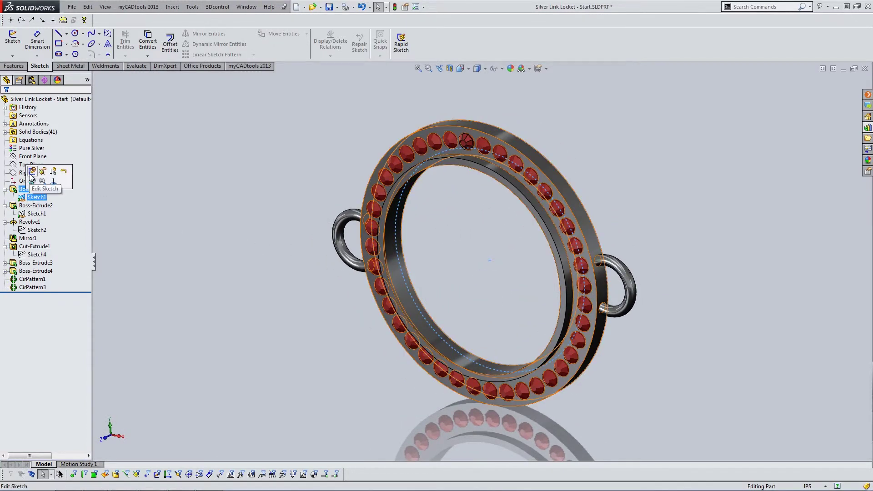
click(32, 173)
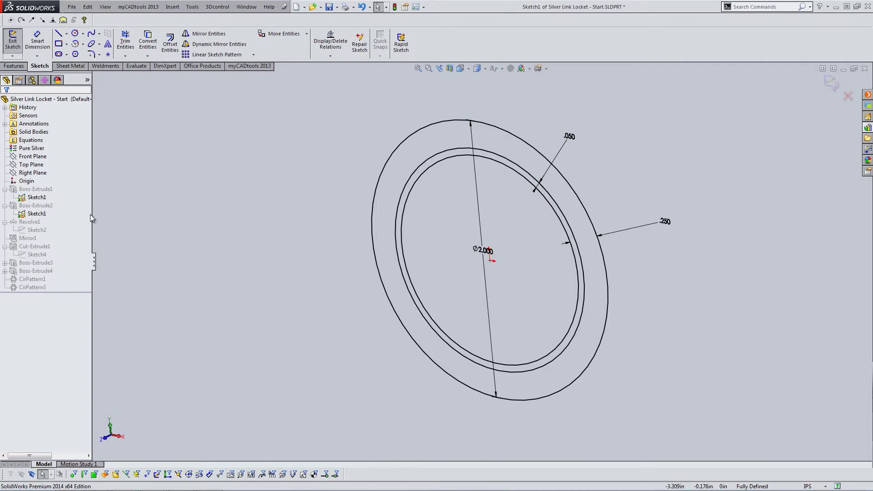
Step: Close Sketch1, open Sketch6 of the top gem's Boss-Extrude4 to inspect its rescaled profile, and exit the sketch without edits
click(828, 83)
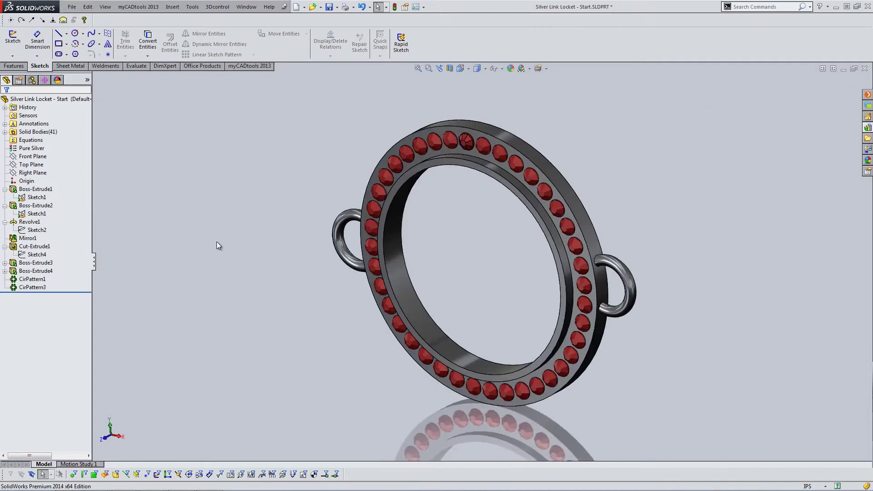
scroll(476, 146, down, 5)
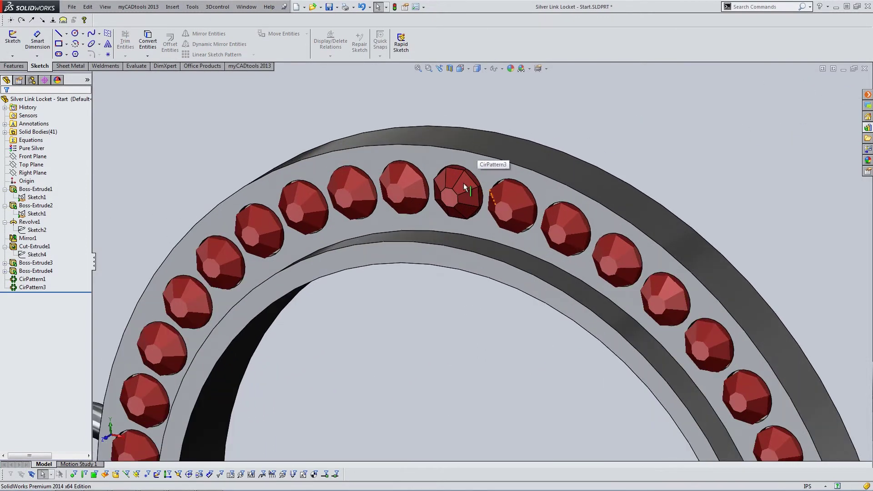
click(465, 189)
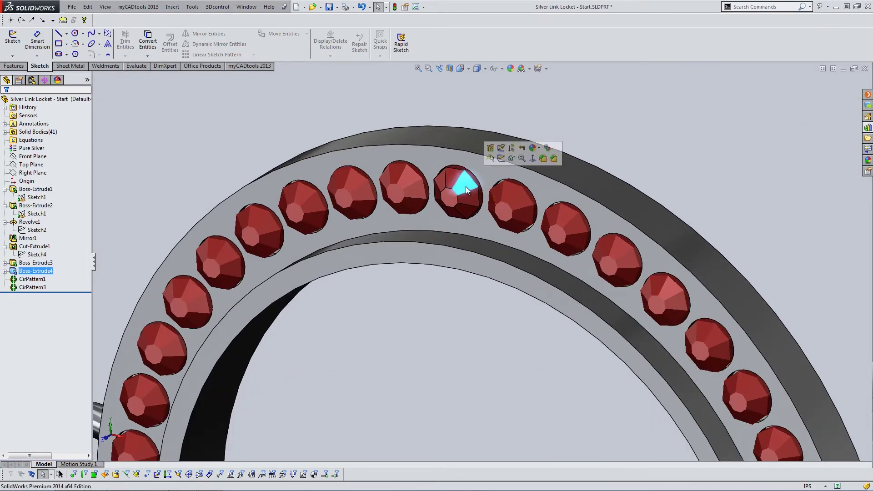
click(4, 271)
click(30, 280)
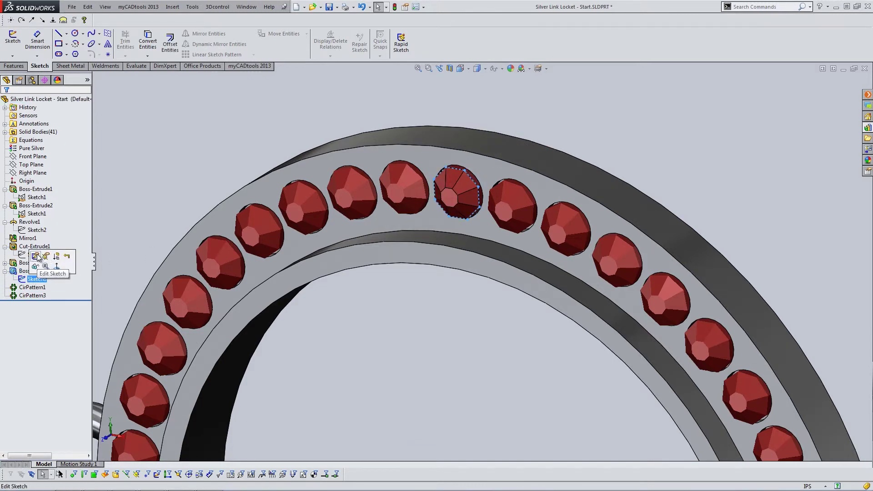
click(35, 255)
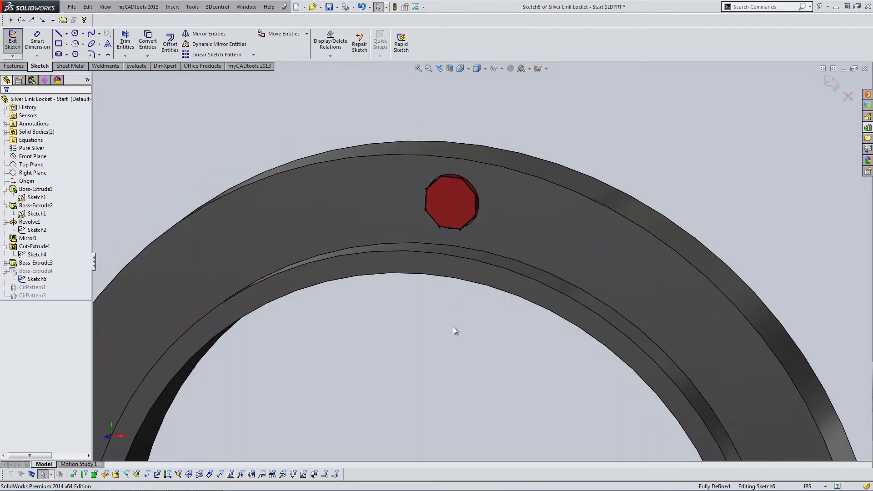
click(831, 81)
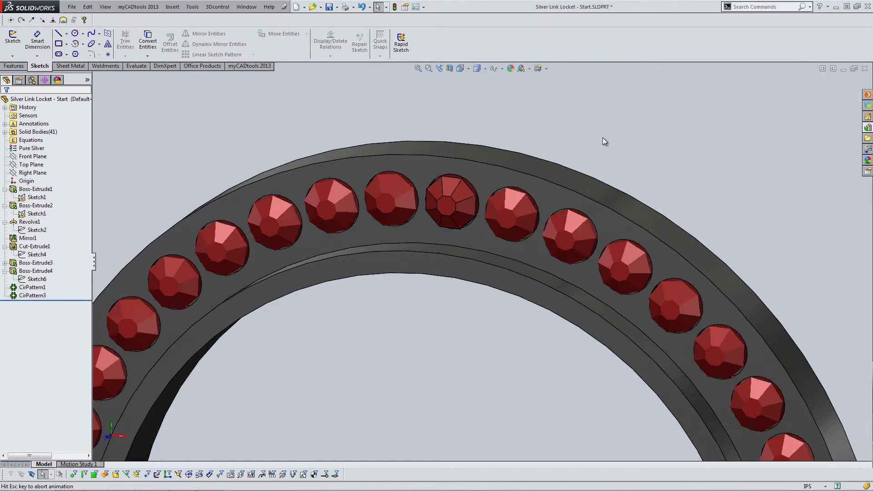
key(f)
middle_drag(468, 271, 463, 265)
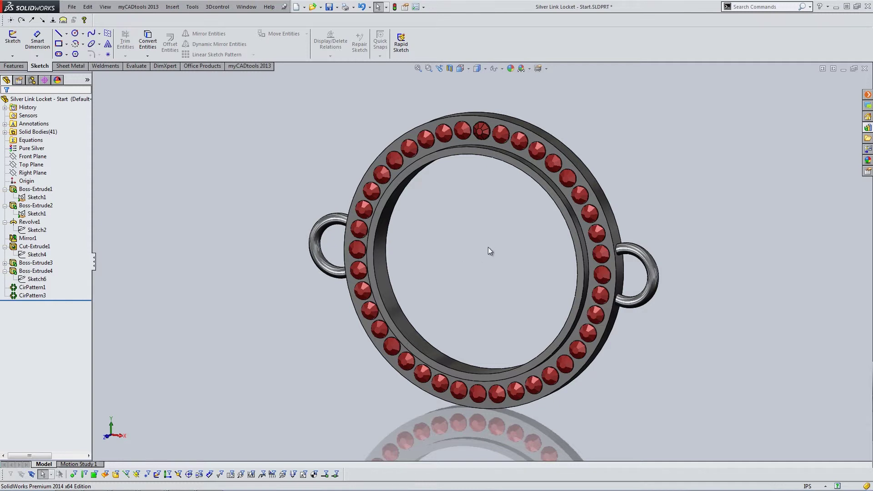
mouse_move(487, 247)
middle_down()
mouse_move(429, 284)
mouse_move(477, 258)
middle_up()
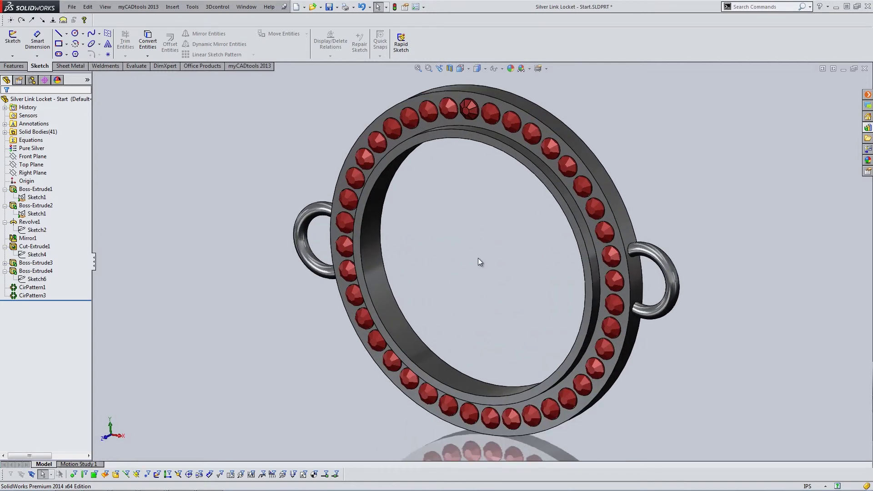
middle_drag(478, 258, 492, 242)
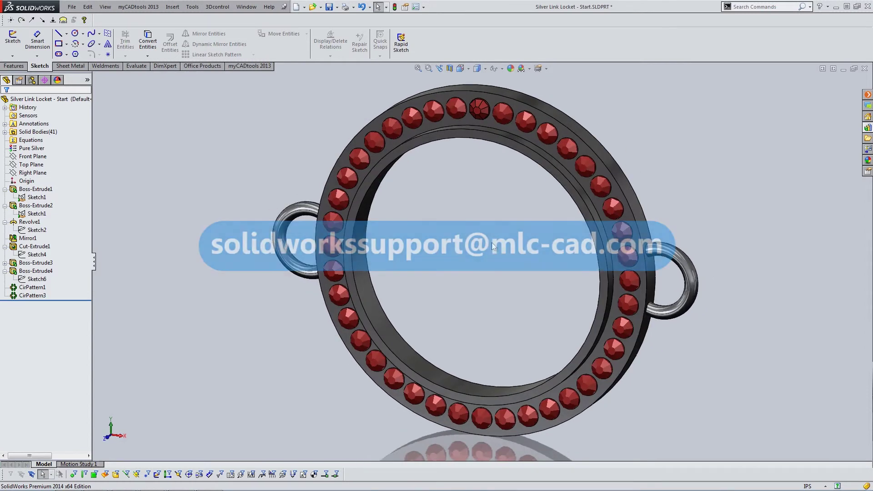